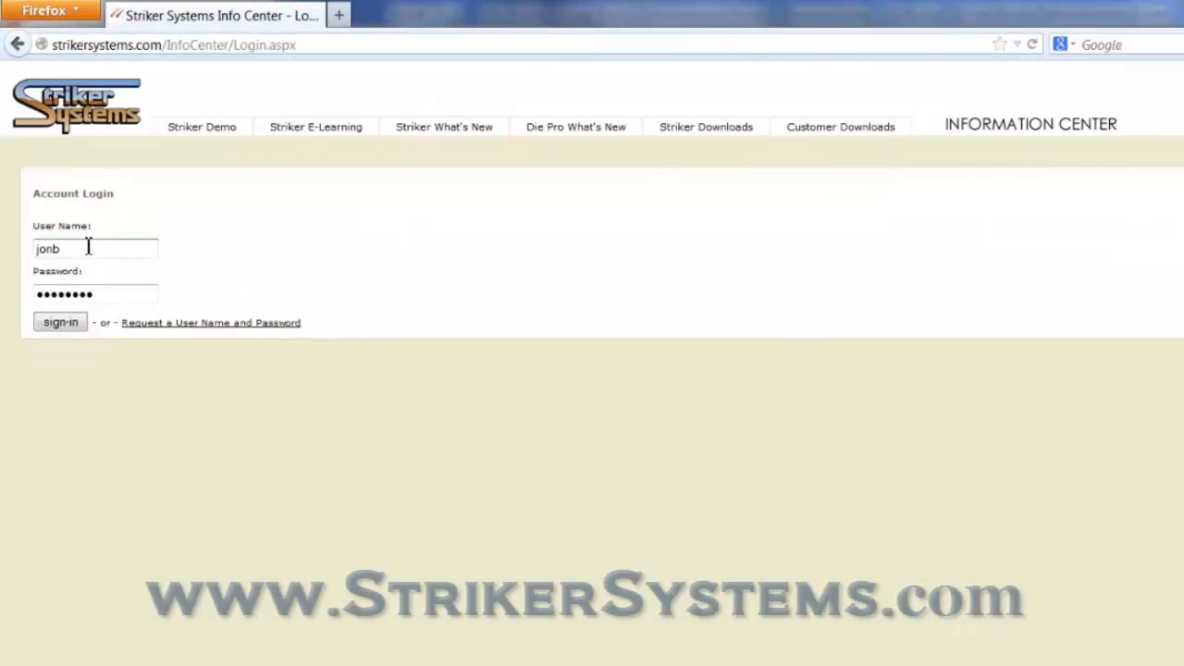
Sign in to the Striker Systems Info Center with the account user name and password.
left_click_drag(87, 248, 42, 264)
left_click_drag(123, 293, 3, 283)
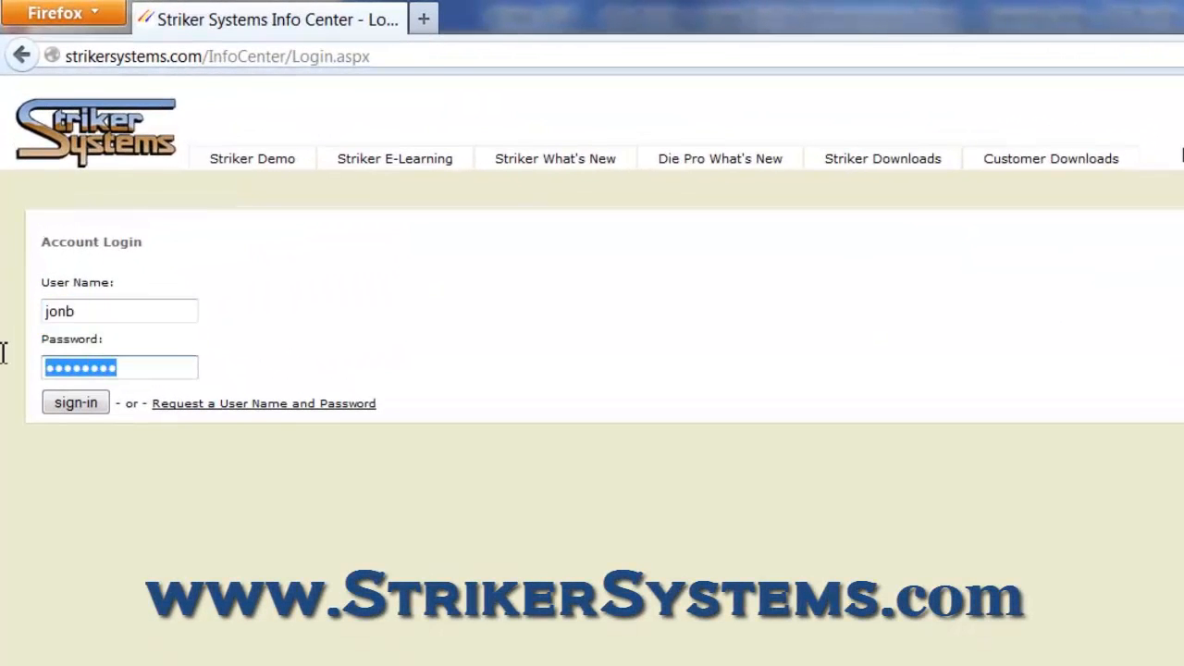
left_click(90, 404)
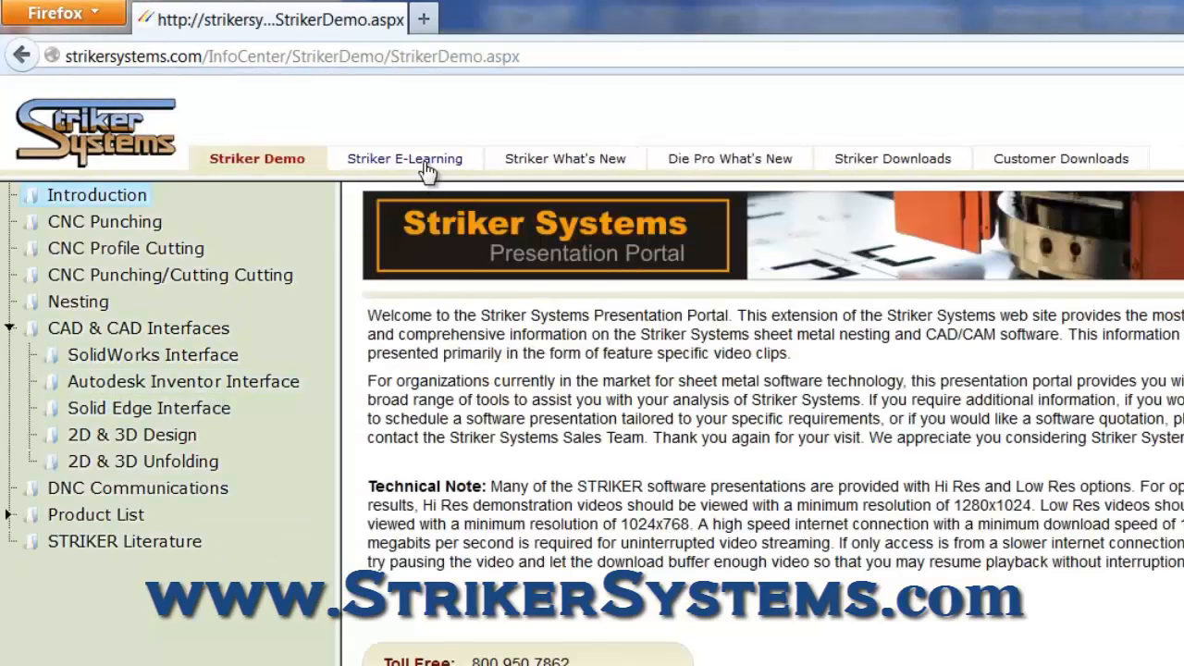
Open the SS-Profile lessons in Striker E-Learning and look through the tabbing and tool-path video list.
left_click(426, 167)
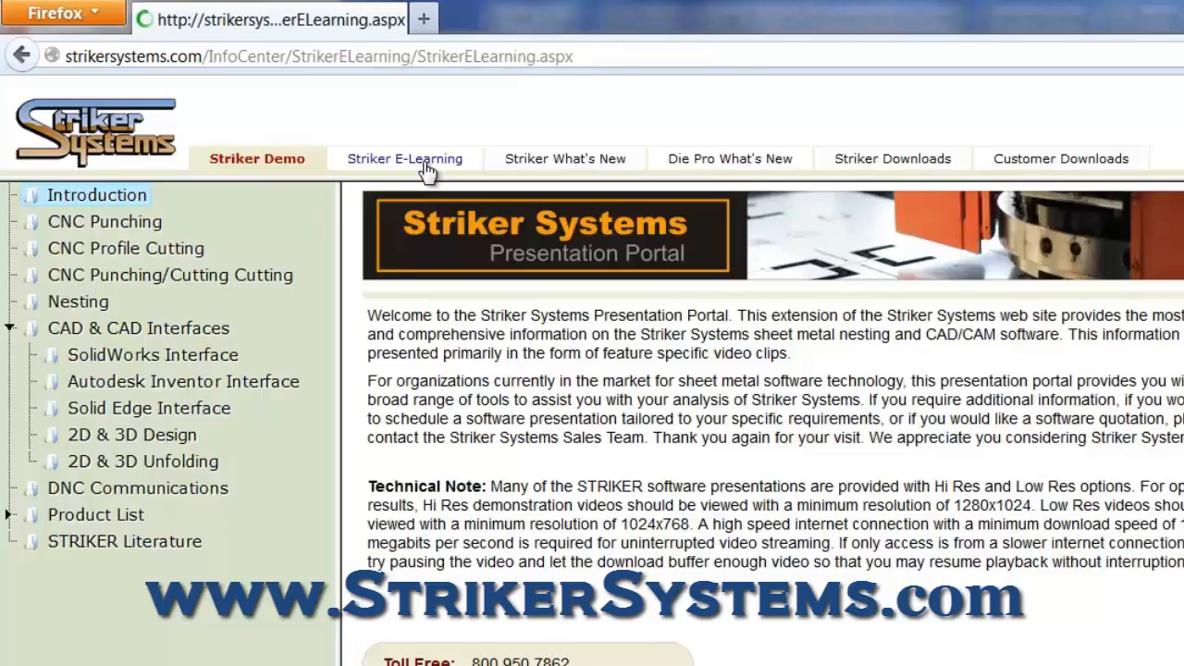
left_click(84, 252)
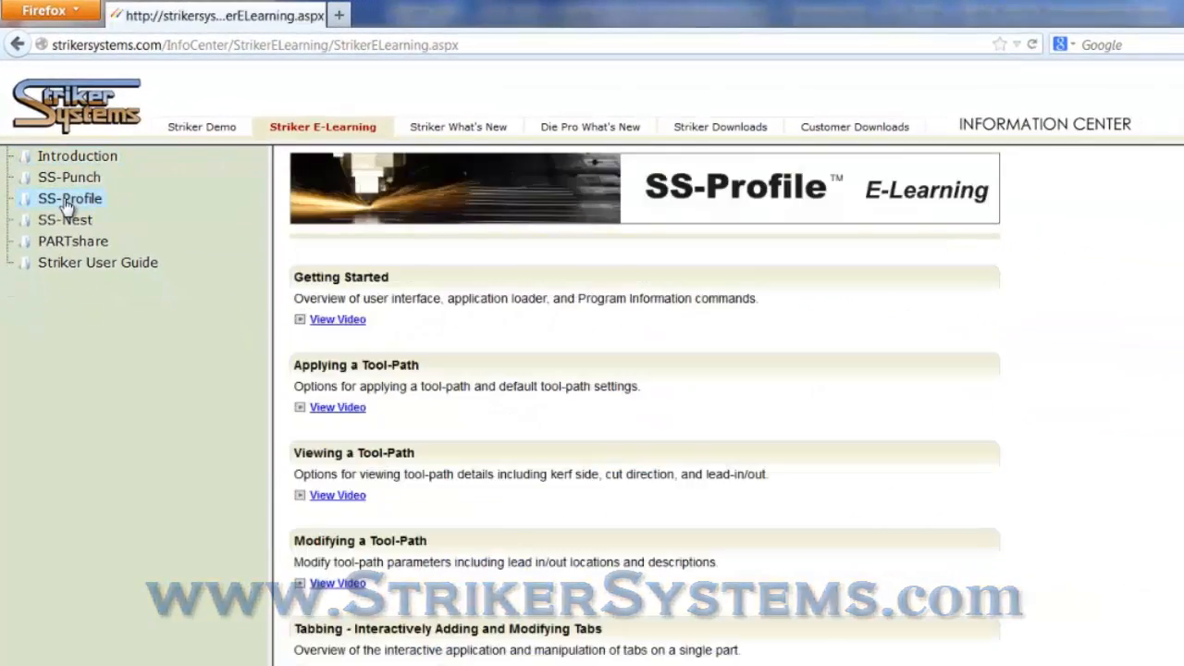
scroll(478, 444, "down", 5)
scroll(478, 444, "down", 4)
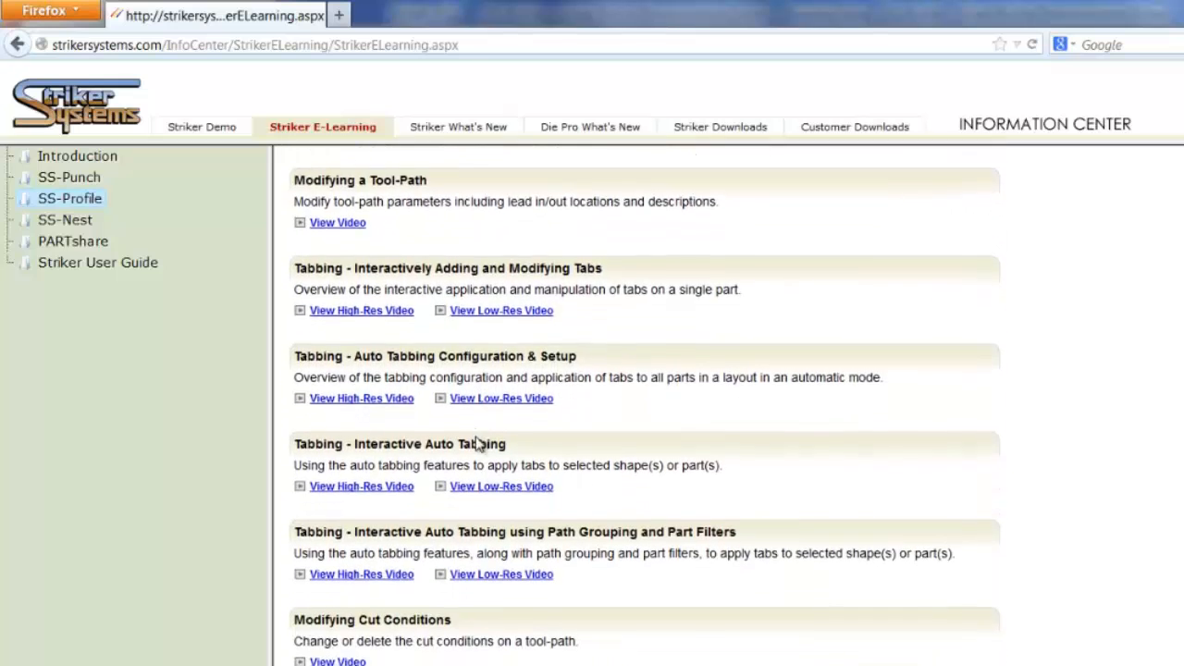
scroll(478, 444, "down", 2)
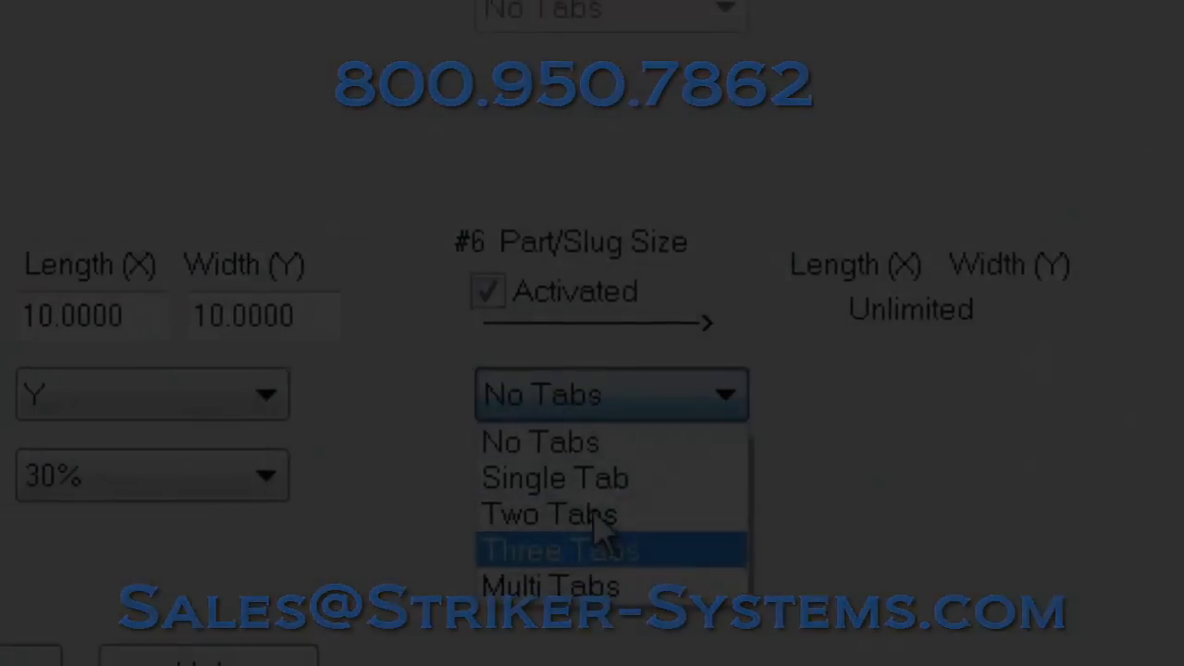
Set part/slug size #6 to Two Tabs and the length and width of part/slug size #5 to 12.
left_click(602, 514)
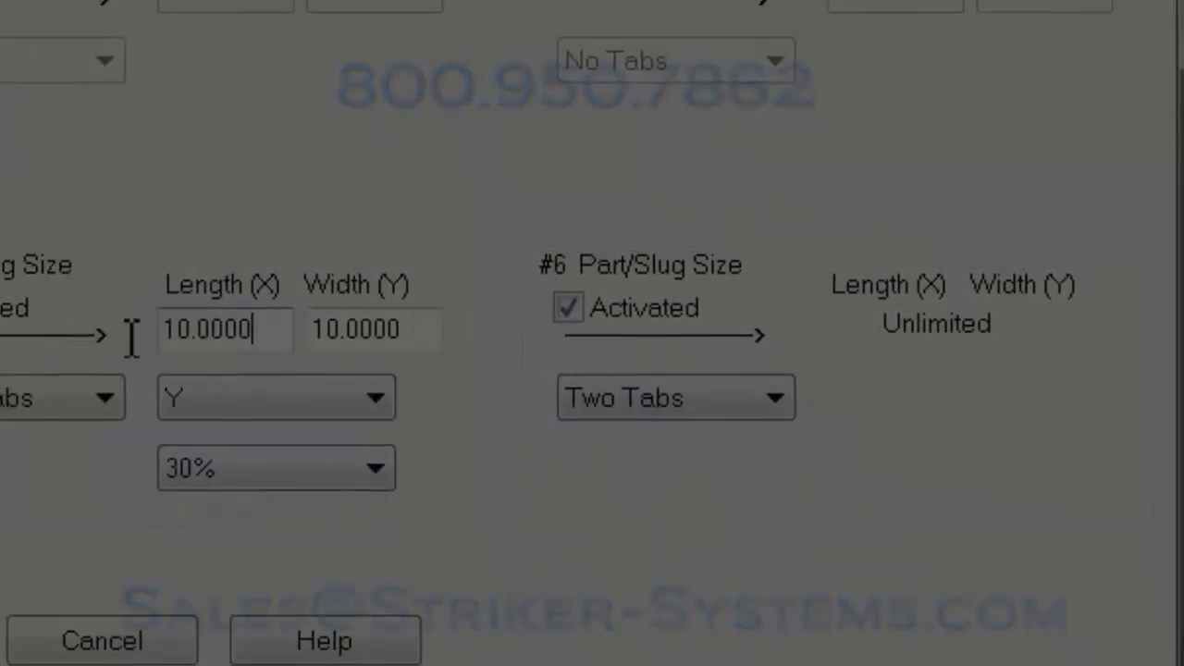
left_click_drag(131, 338, 97, 333)
type("12")
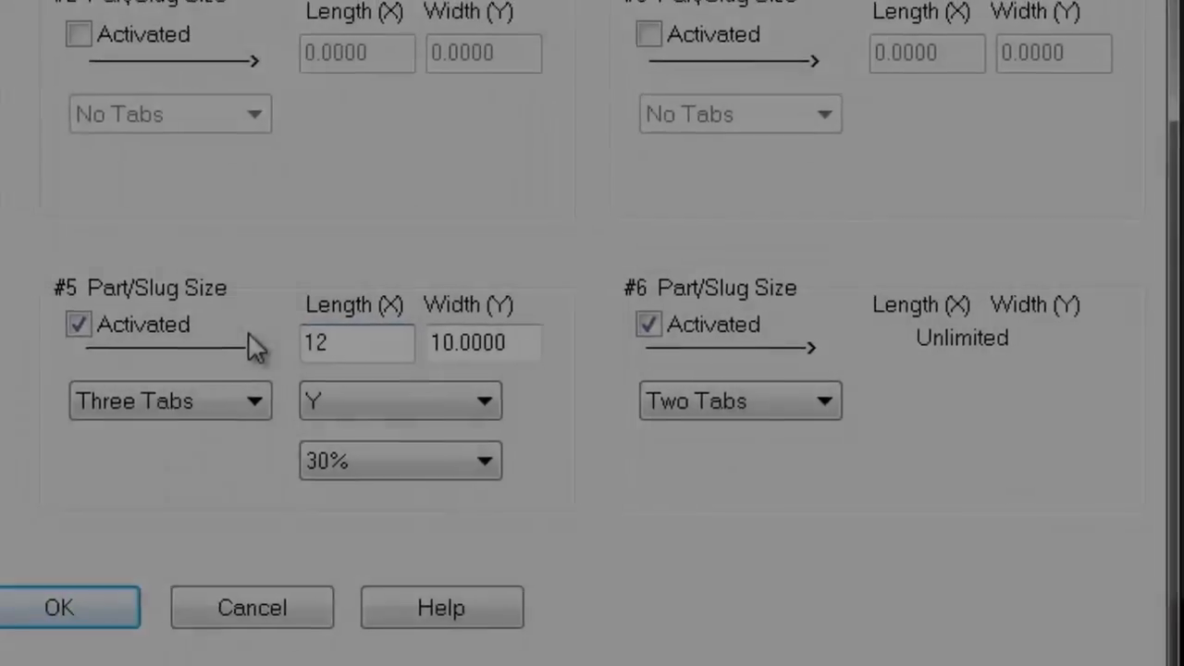
left_click_drag(403, 331, 199, 307)
type("12")
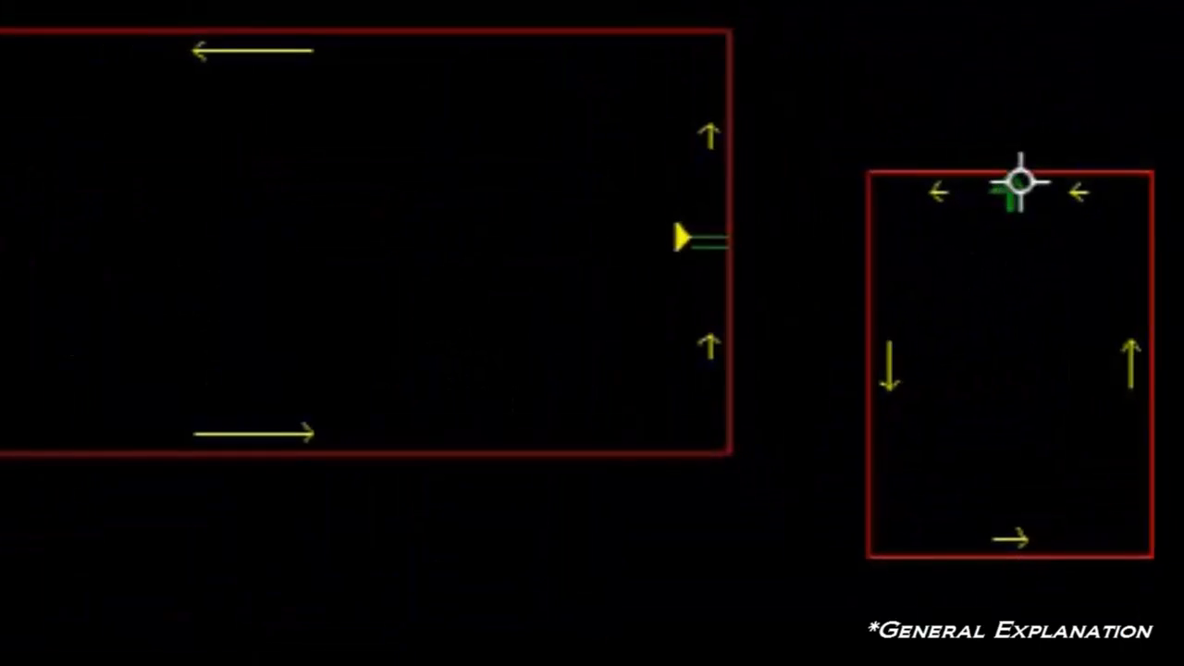
Place a tab on the upper edge of the right rectangular cutout and one at the perimeter's lower-right outer corner.
left_click(867, 279)
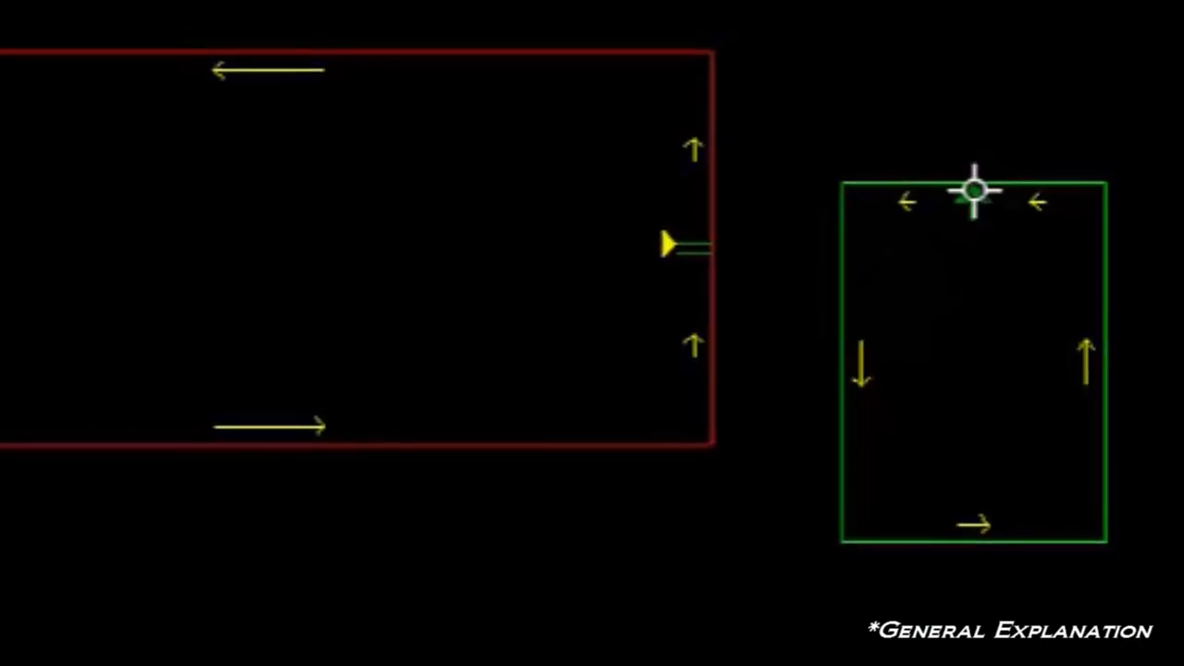
left_click(1010, 179)
scroll(426, 537, "down", 2)
scroll(716, 389, "down", 2)
middle_click_drag(1124, 559, 486, 140)
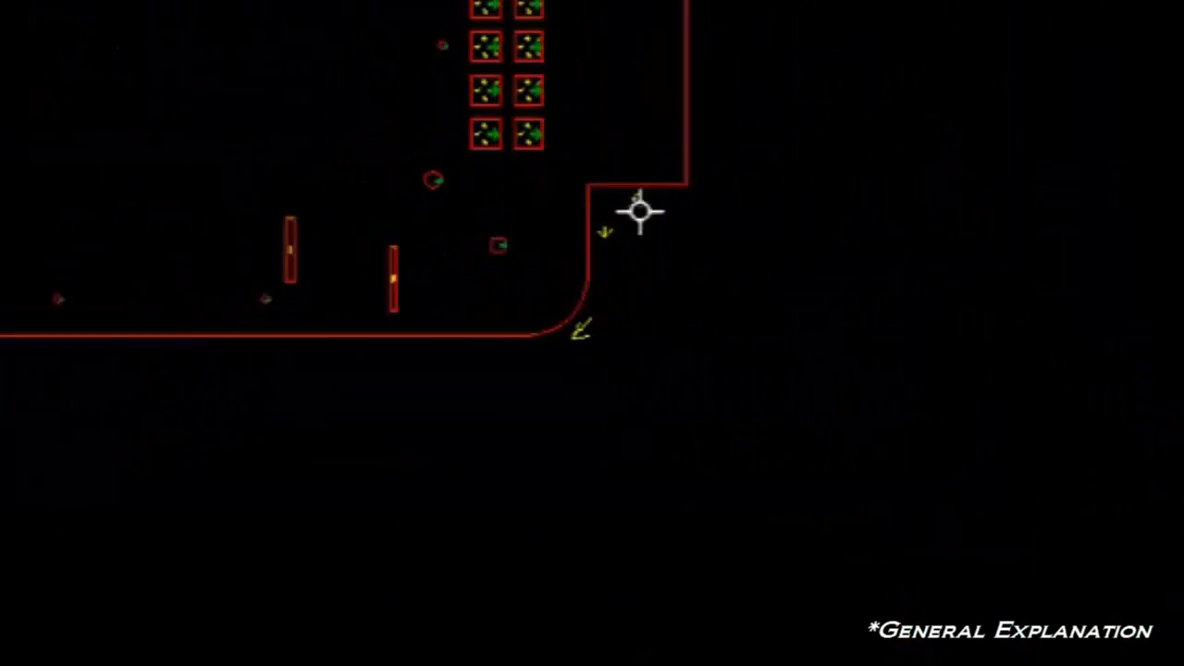
scroll(717, 195, "up", 5)
left_click(472, 139)
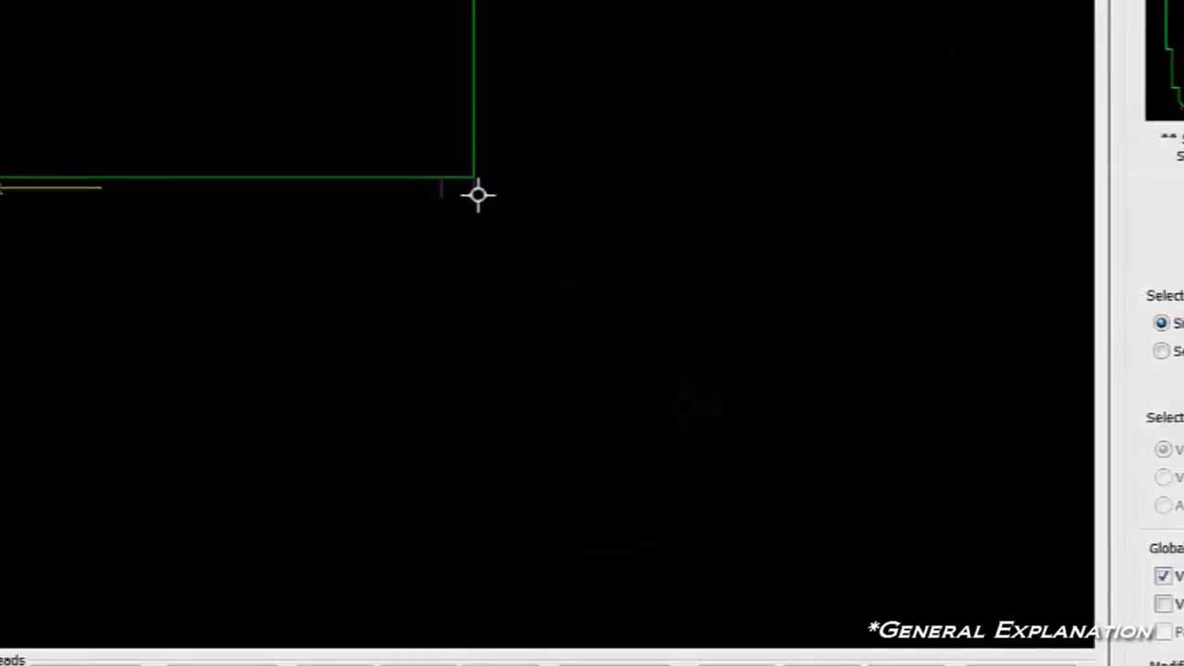
left_click(478, 194)
scroll(616, 259, "down", 5)
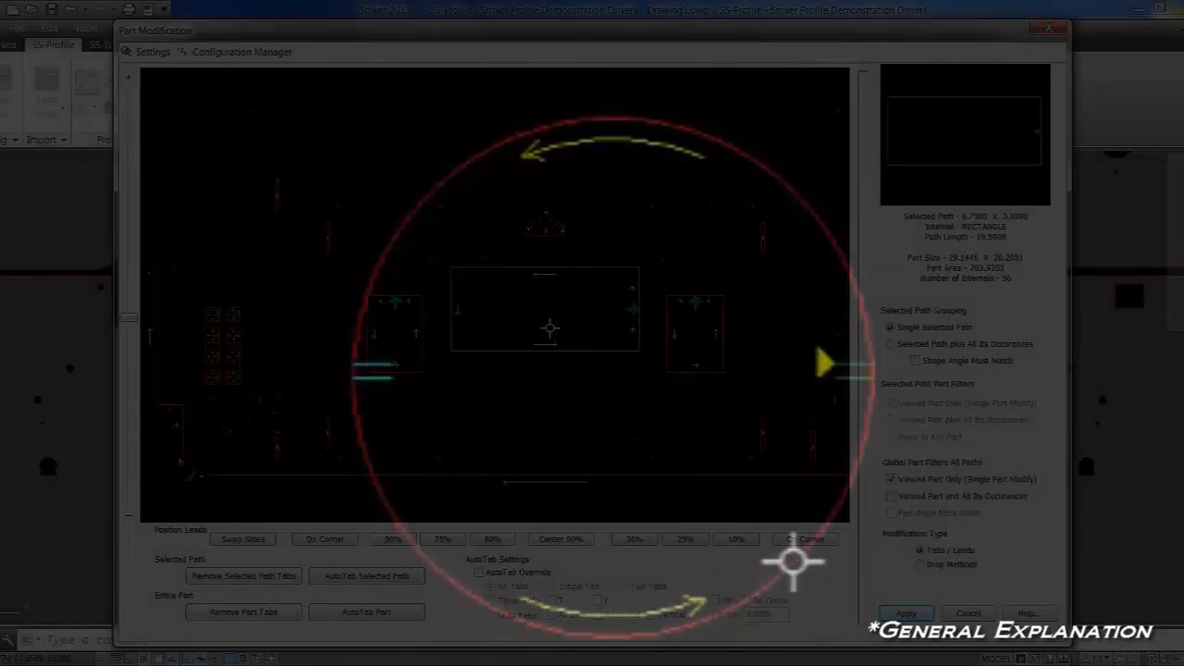
Place tabs at the middle of the right and left edges of the large central rectangular cutout.
scroll(577, 286, "up", 3)
middle_click_drag(576, 287, 544, 296)
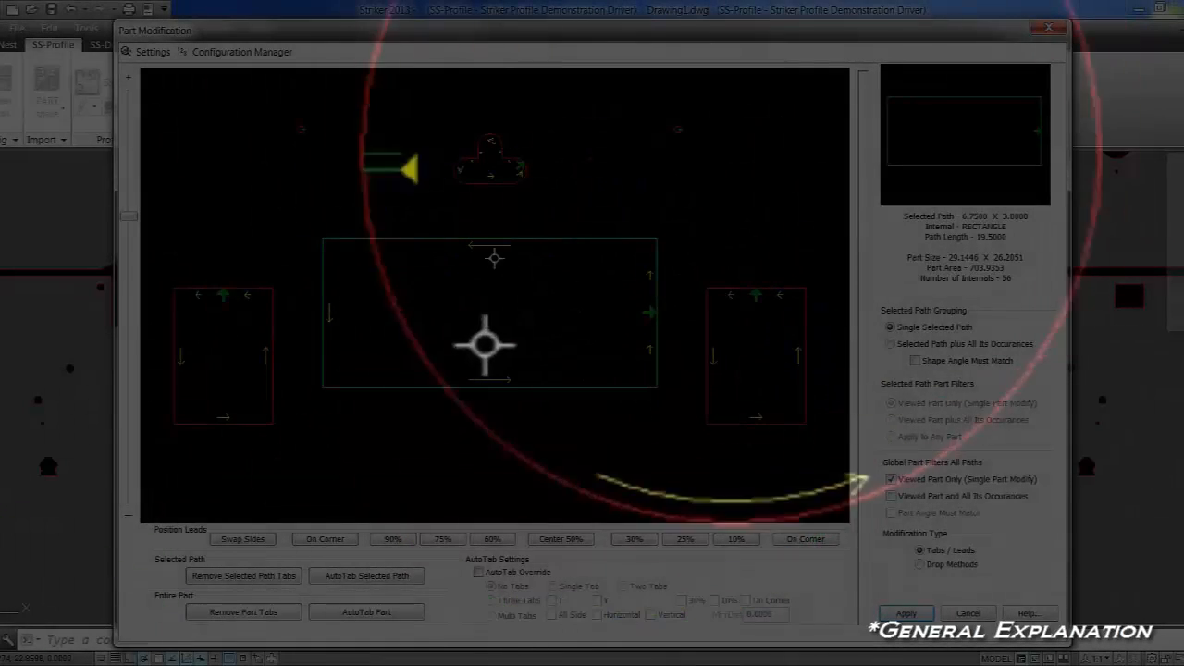
left_click(656, 311)
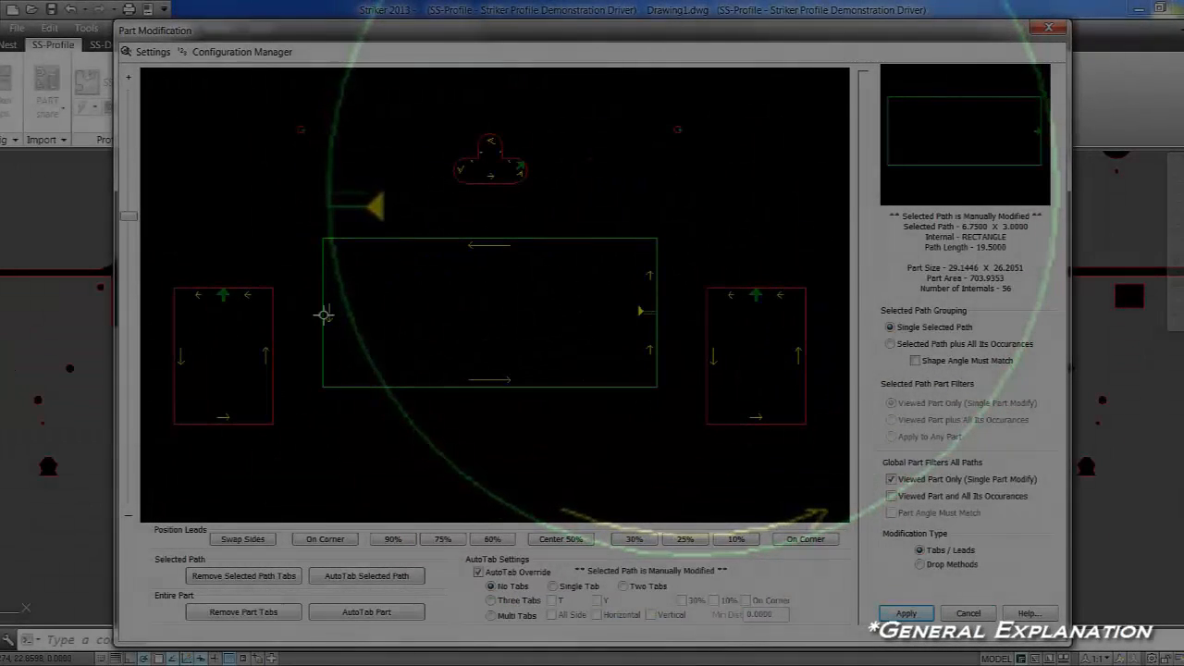
left_click(330, 316)
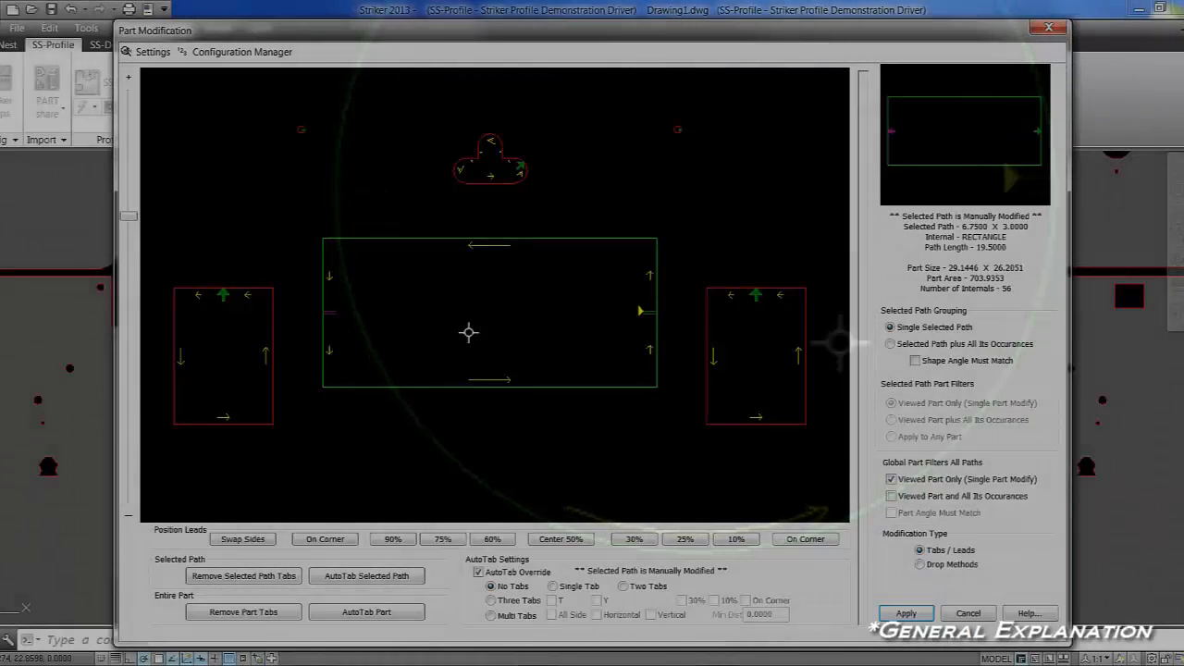
Place a tab on the upper edge of each of the two small rectangular cutouts beside the central one.
middle_click_drag(468, 333, 653, 330)
left_click(474, 291)
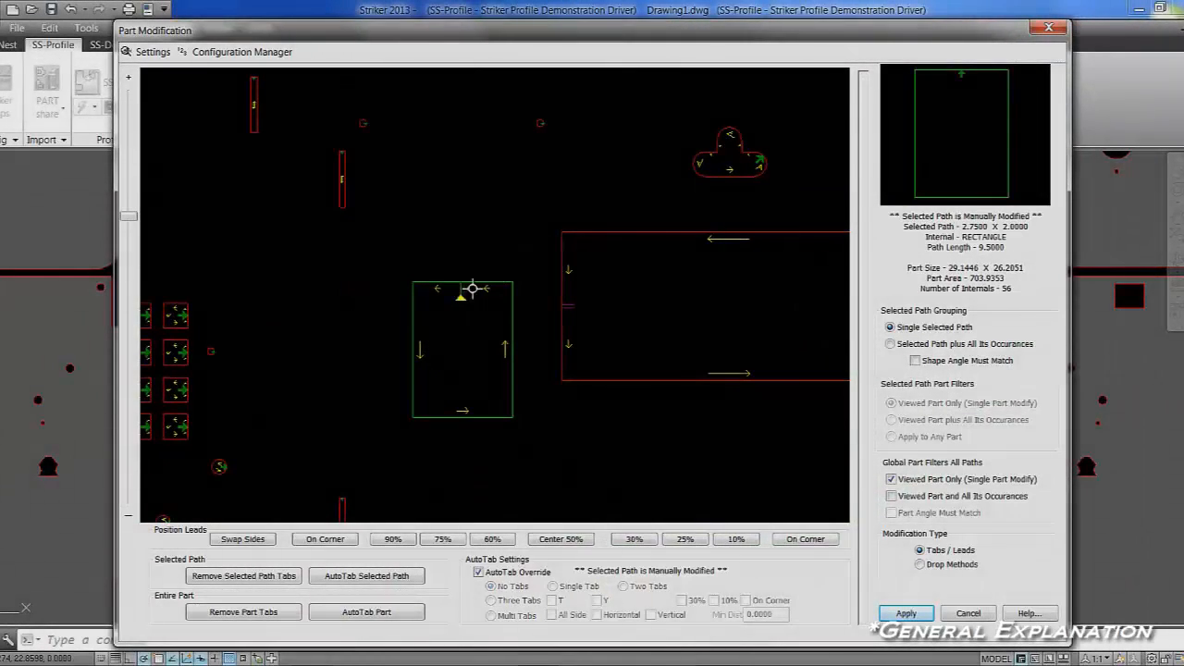
middle_click_drag(728, 323, 401, 318)
left_click(666, 279)
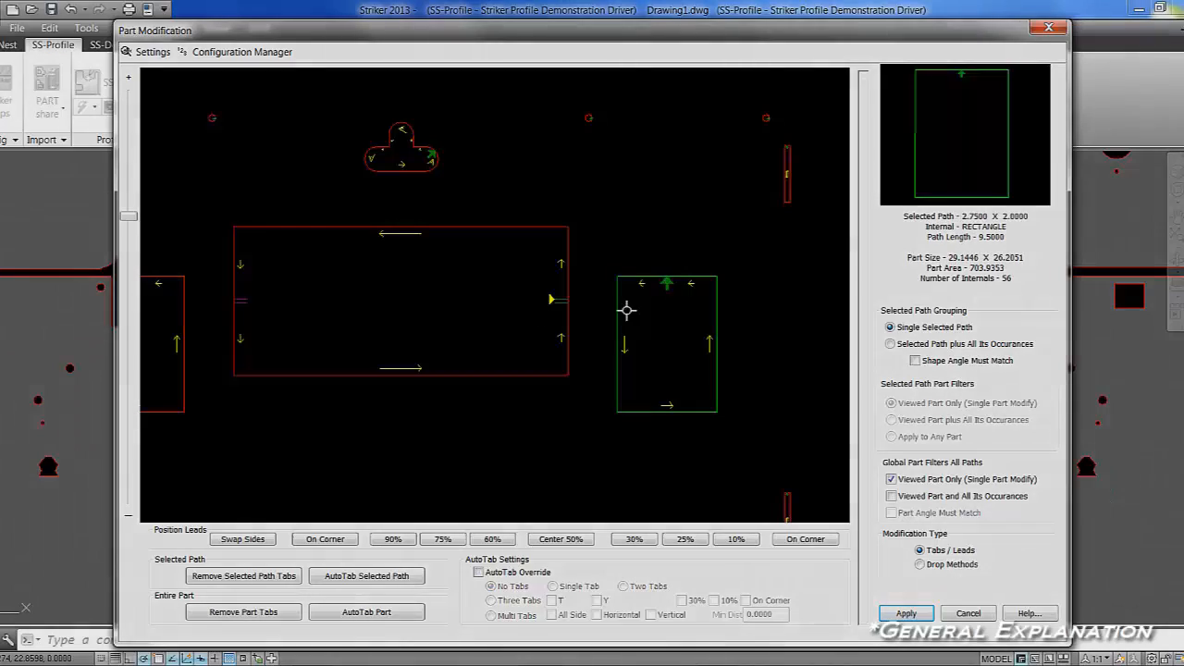
Place a tab on the part's perimeter at its lower-right outer corner.
scroll(460, 407, "down", 2)
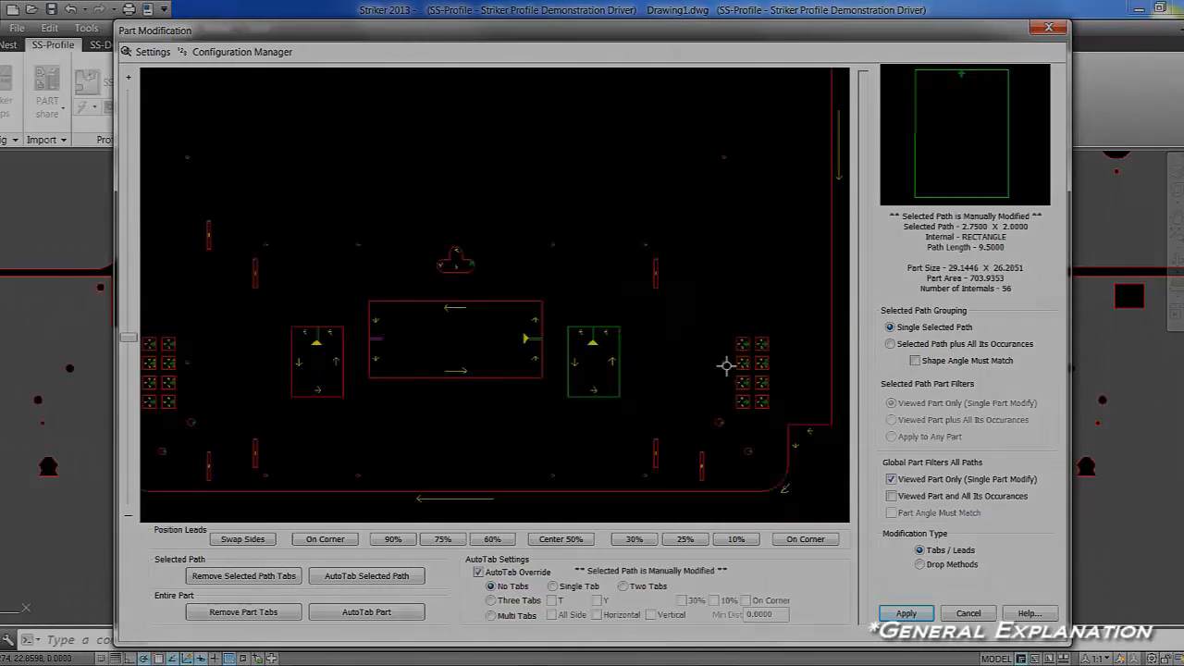
middle_click_drag(758, 438, 465, 277)
scroll(568, 265, "up", 3)
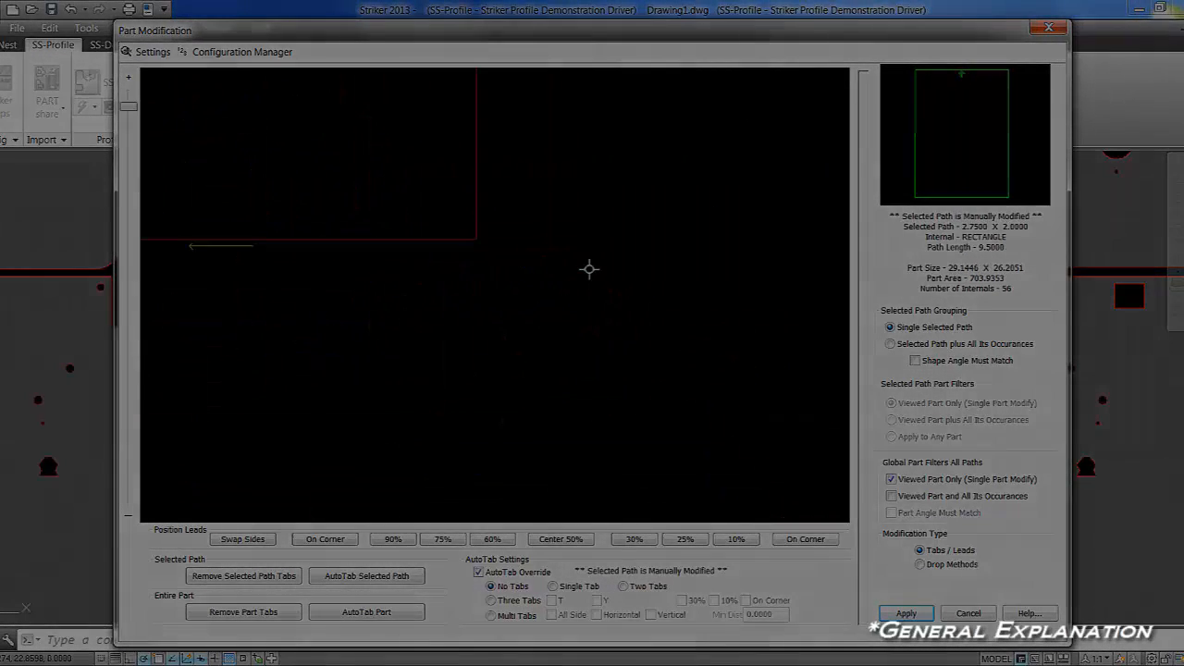
left_click(477, 236)
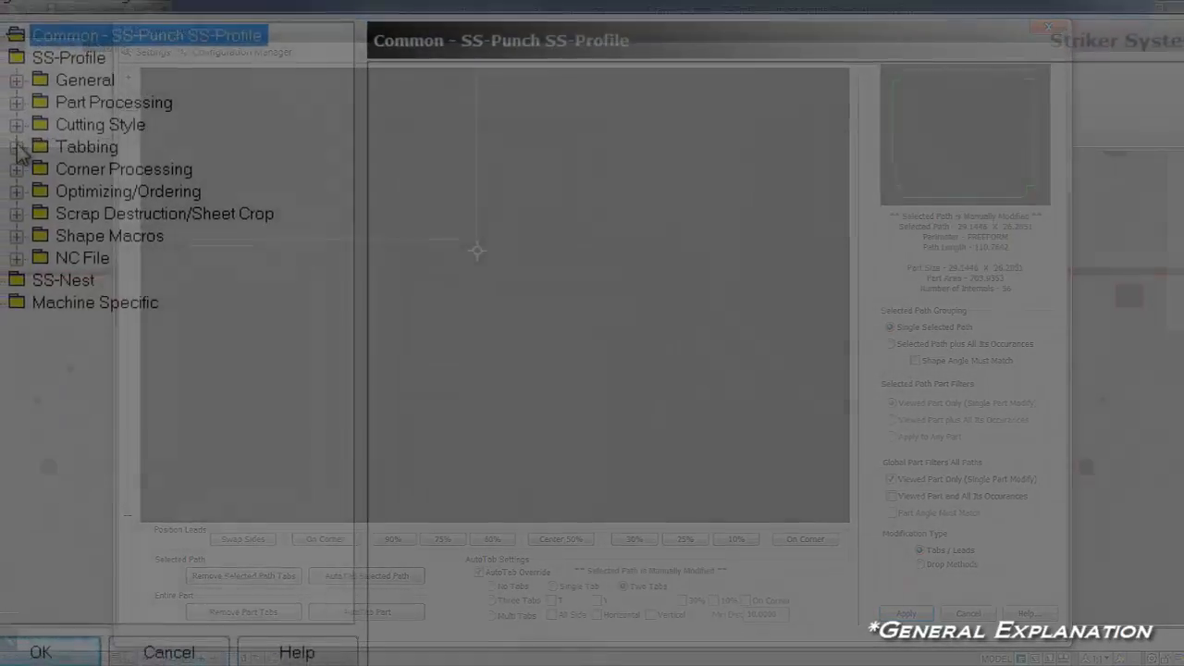
Open Auto Tab Setup from the SS-Profile Auto Tabbing configuration and choose No Tabs for part/slug size #5.
left_click(4, 141)
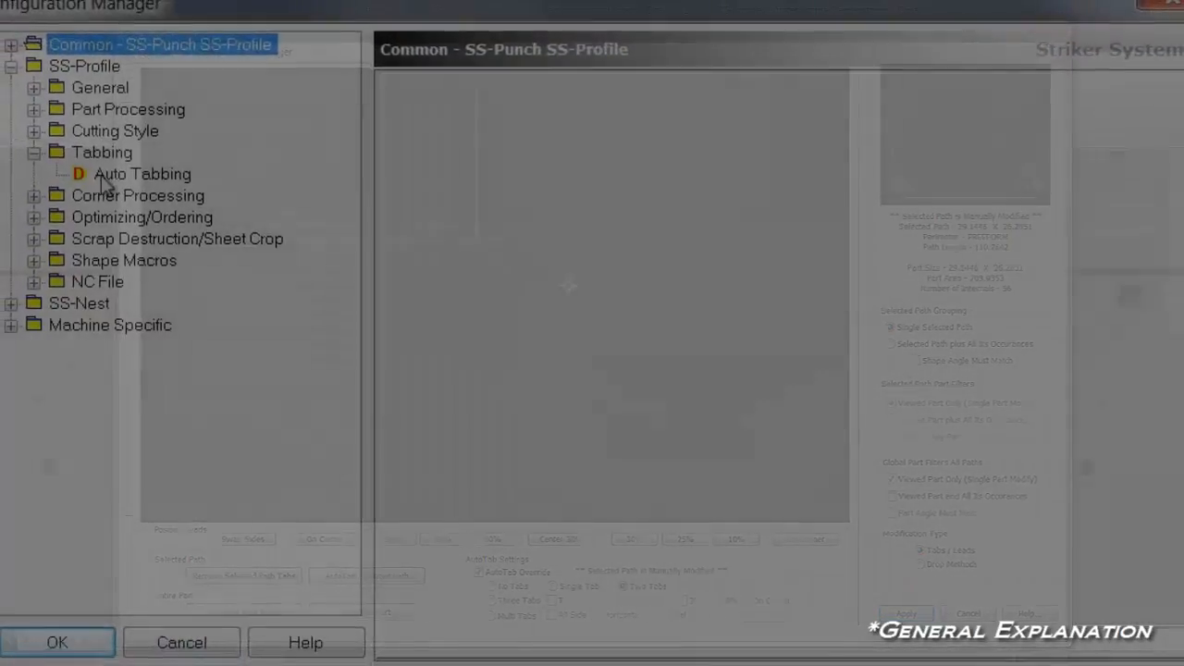
left_click(72, 163)
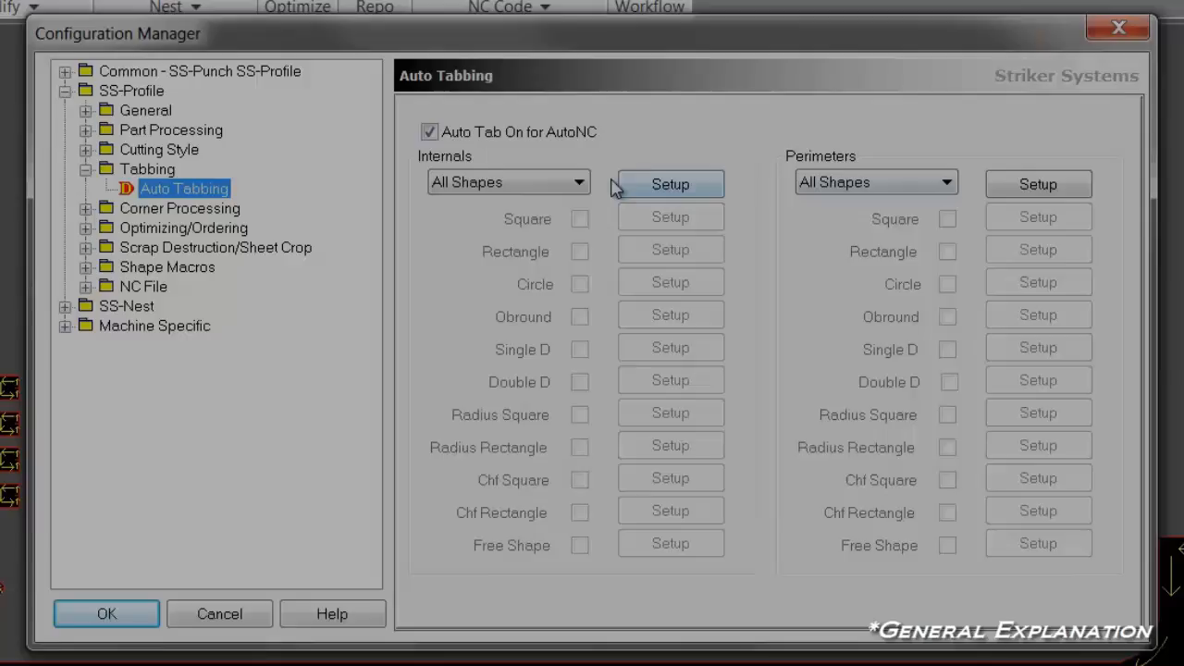
left_click(672, 178)
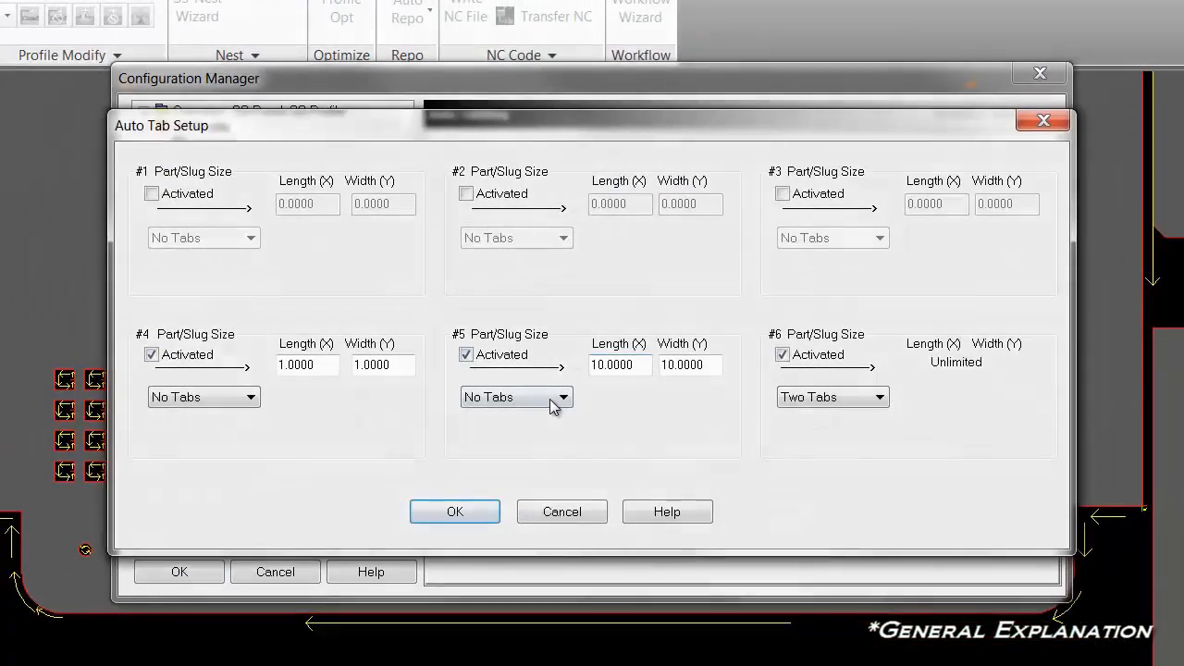
left_click(553, 404)
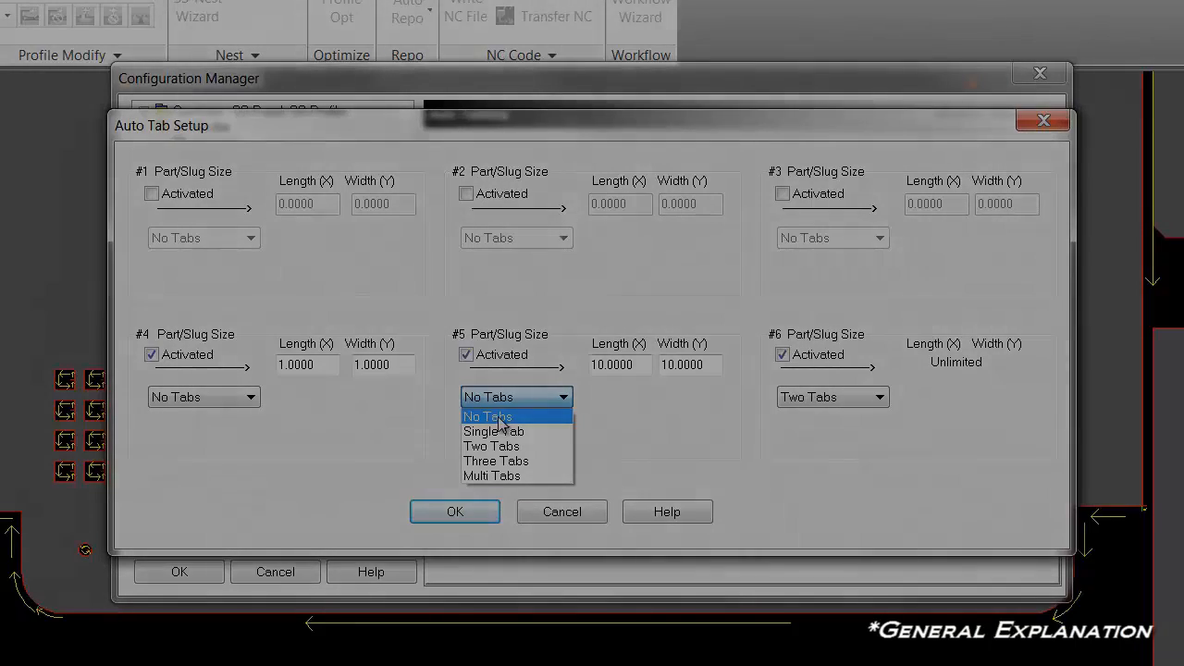
left_click(501, 418)
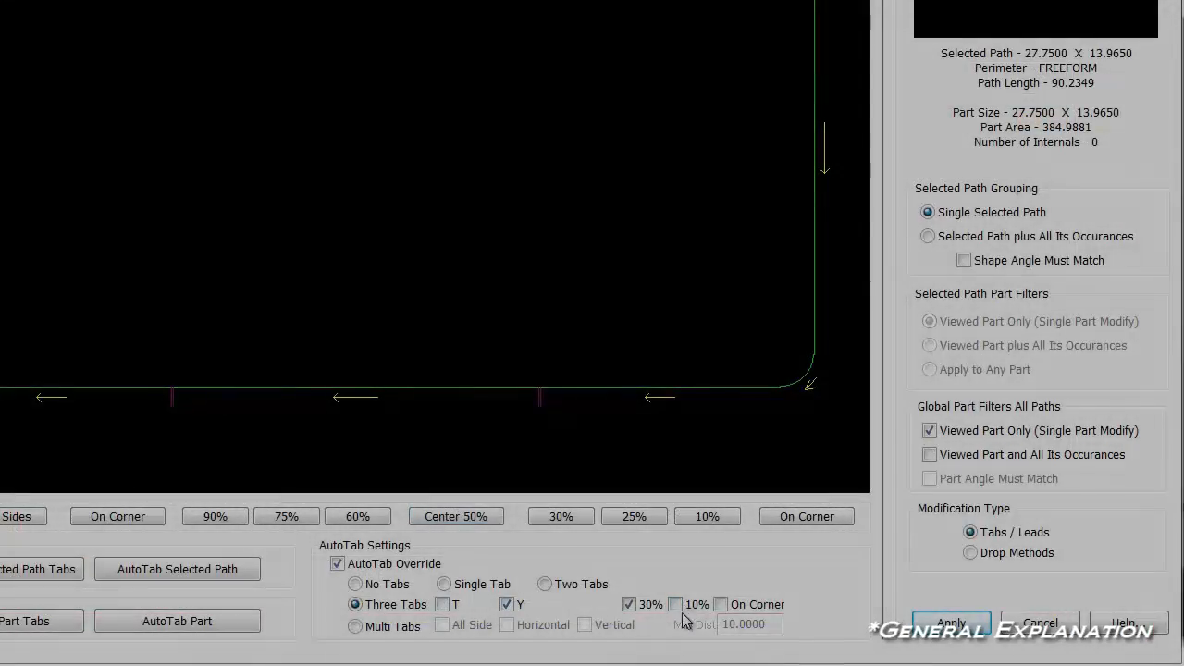
Set the Three Tabs override to 10%, extend the change to the viewed part and all its occurrences, and apply it.
left_click(675, 604)
left_click(929, 454)
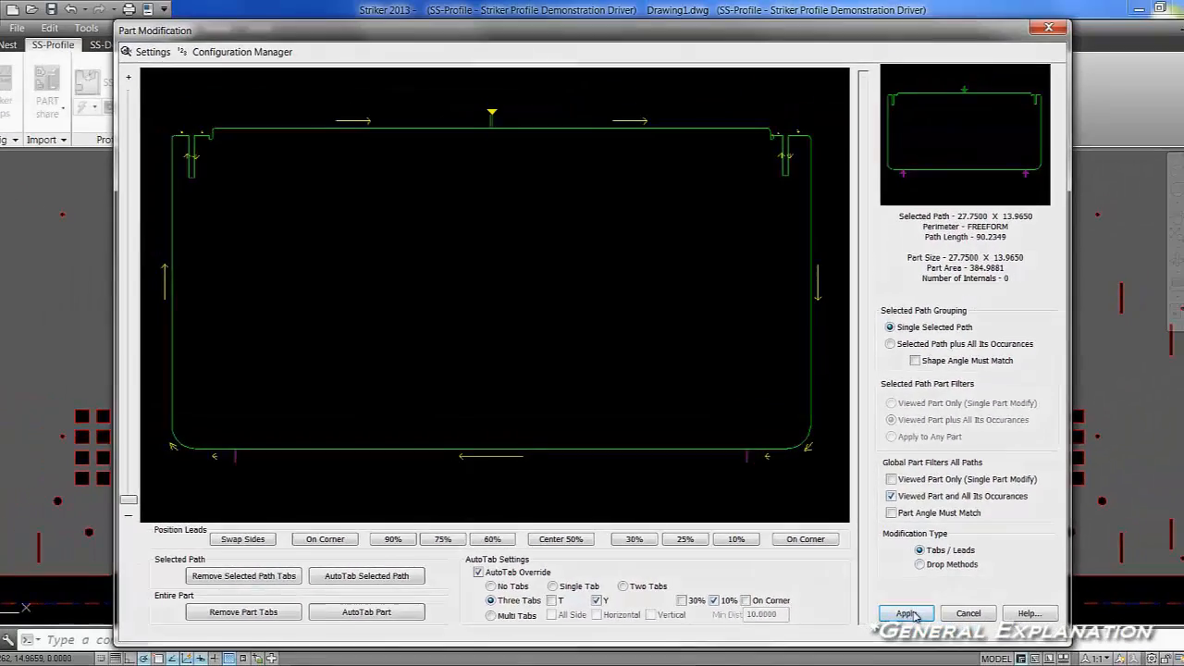
left_click(906, 613)
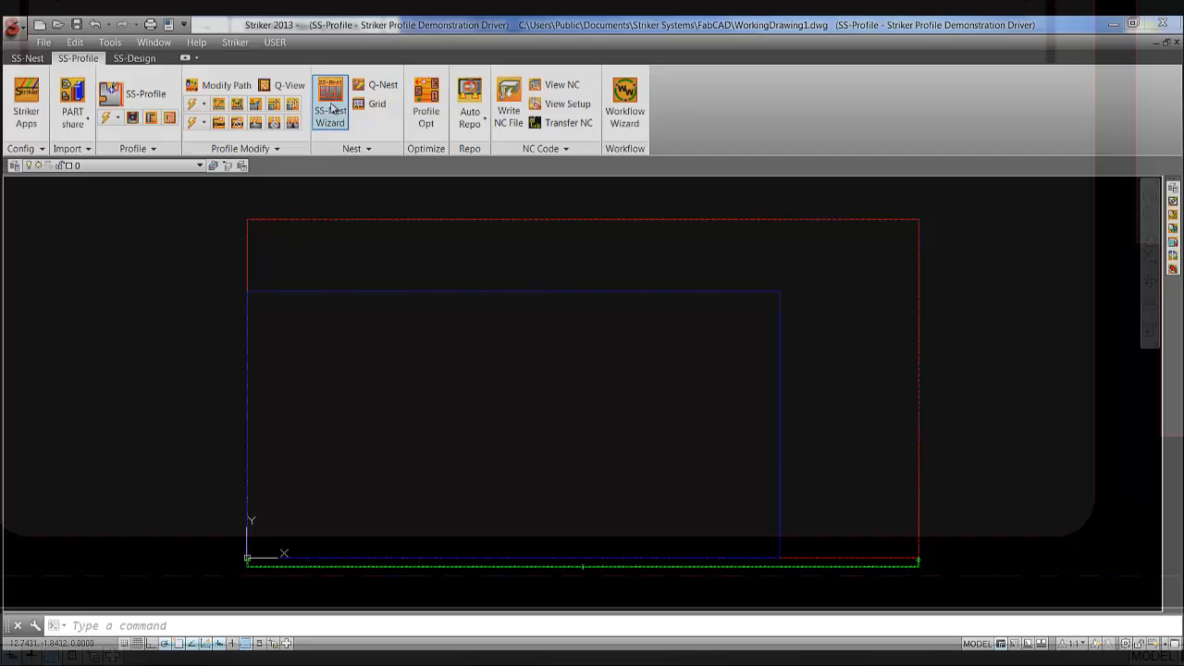
Run Auto NC on the Oven Assembly nest layout from the SS-Nest Wizard.
left_click(331, 107)
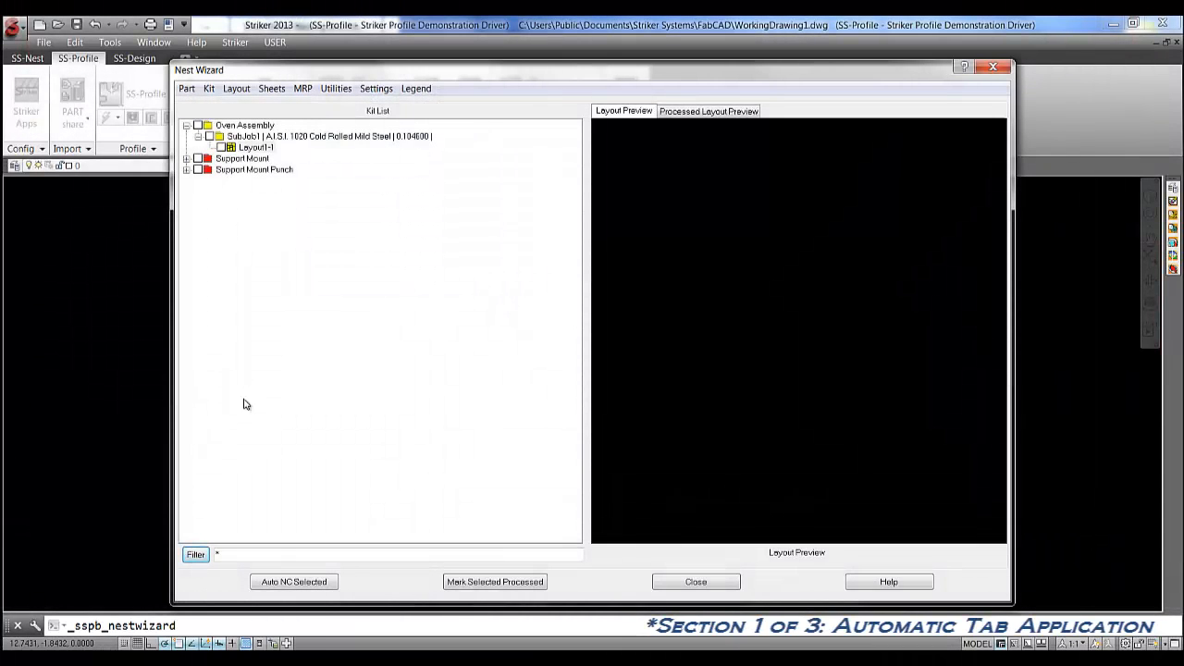
left_click(298, 582)
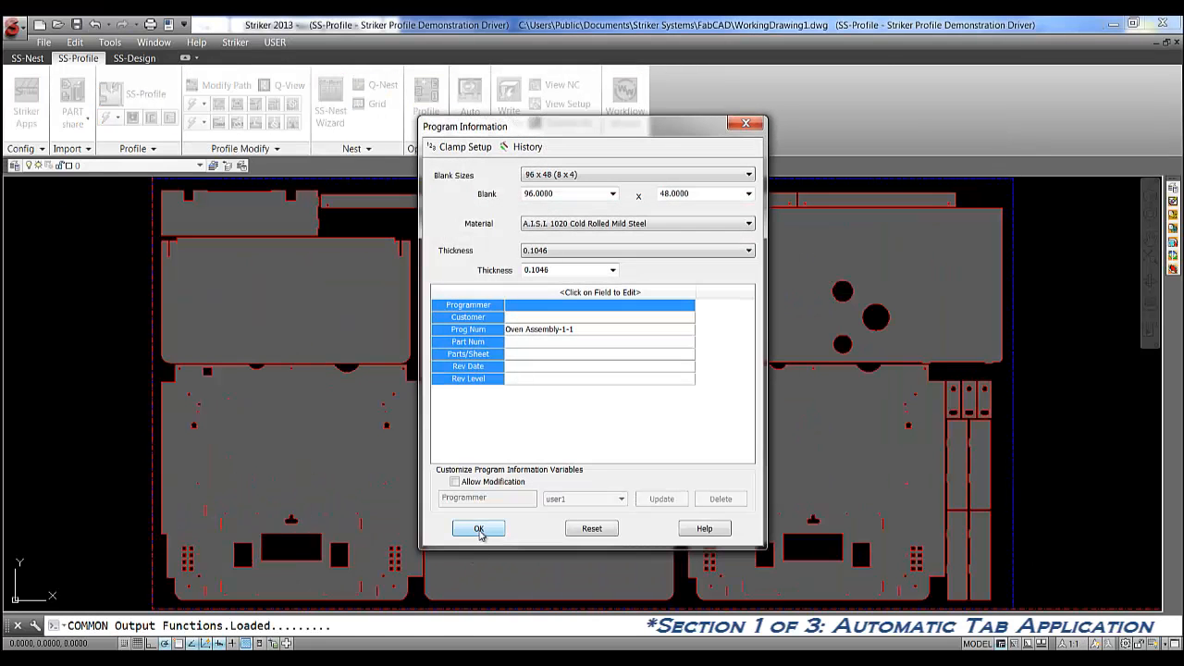
left_click(479, 529)
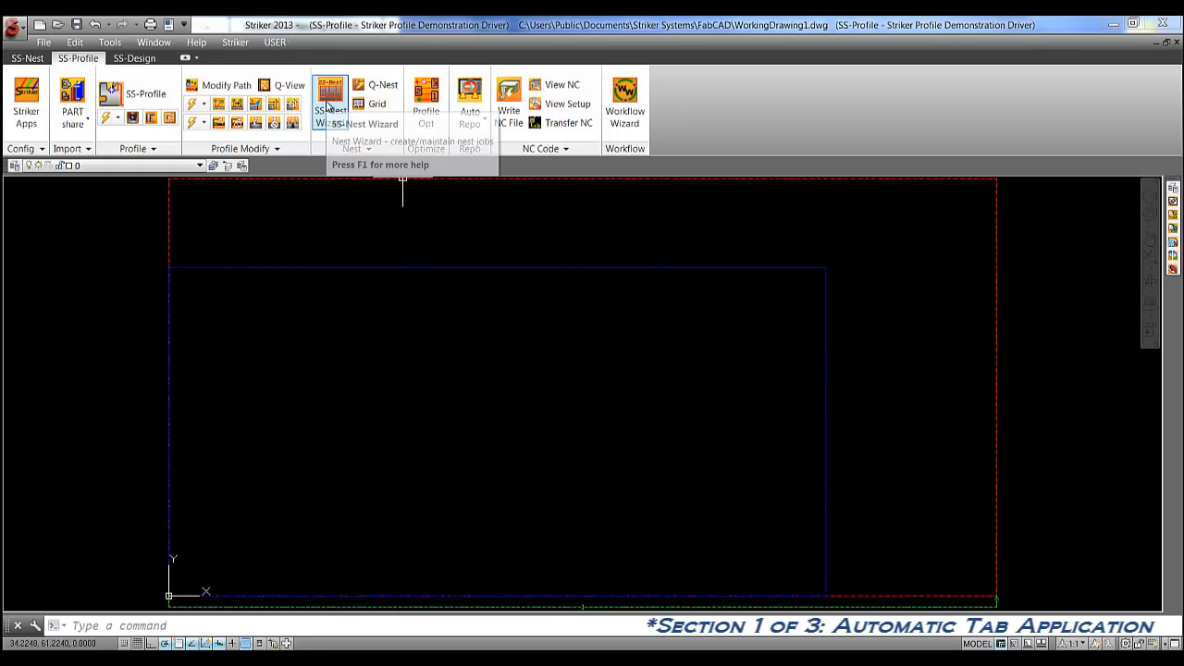
Preview the processed layout in the Nest Wizard and open the processed drawing of Layout1-1 for modification.
left_click(326, 109)
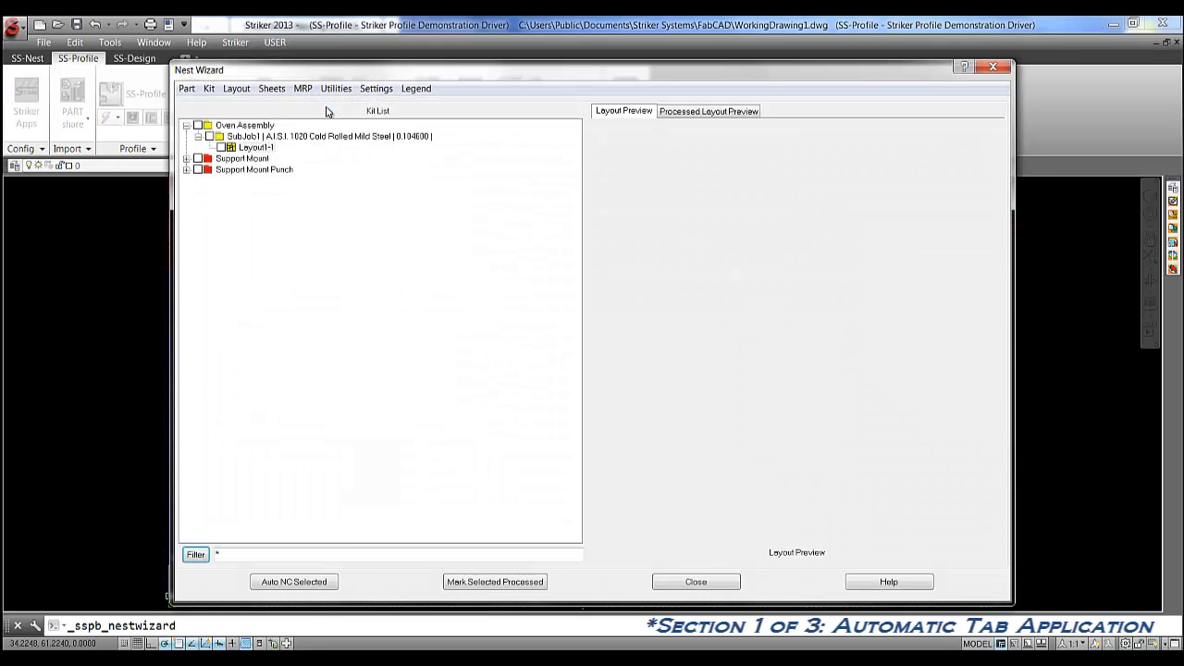
left_click(694, 113)
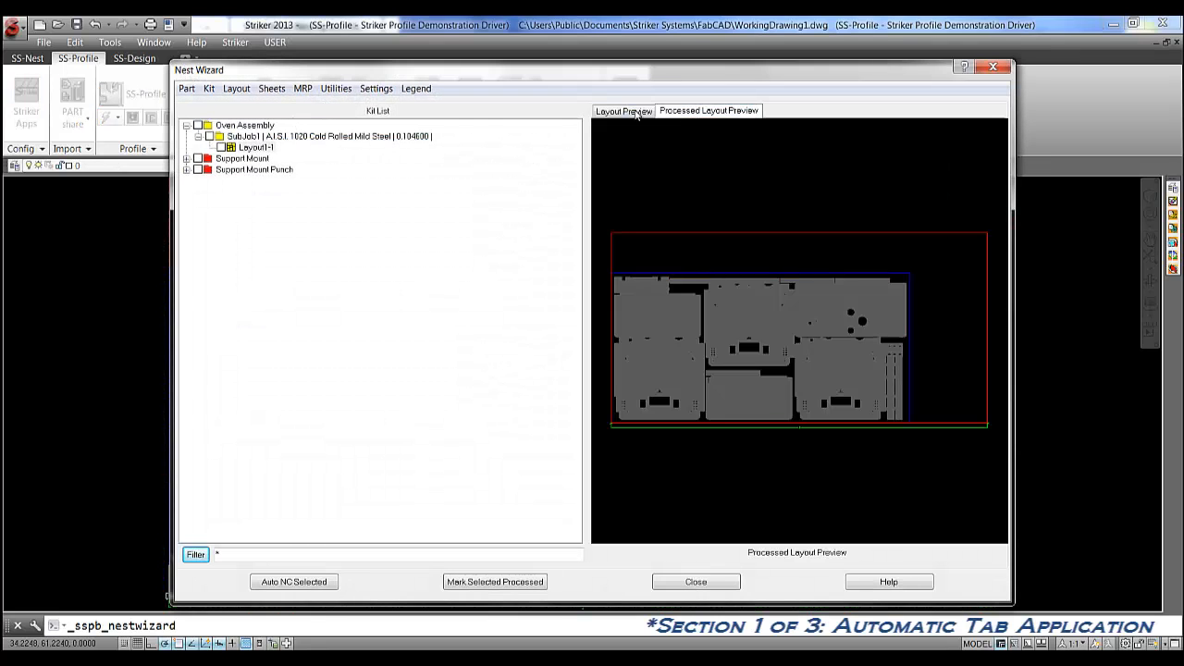
right_click(253, 151)
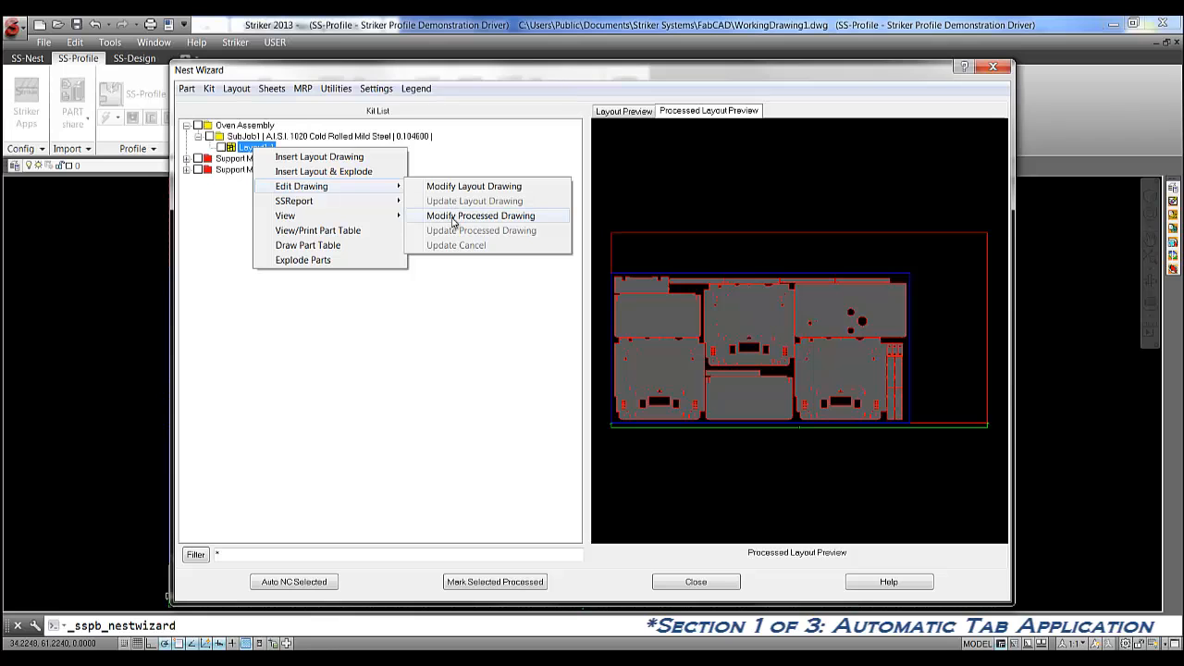
left_click(454, 218)
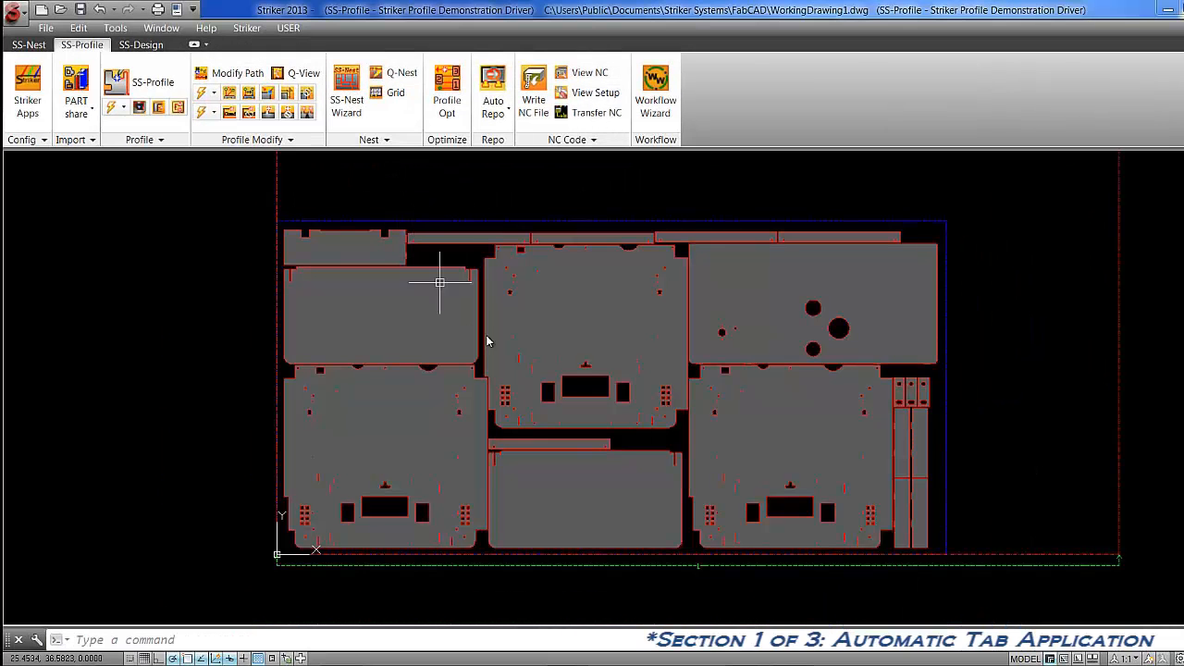
Preview the cut path of the narrow strip below the nest's upper middle part with Q-View.
type("z")
key("Return")
type("w")
key("Return")
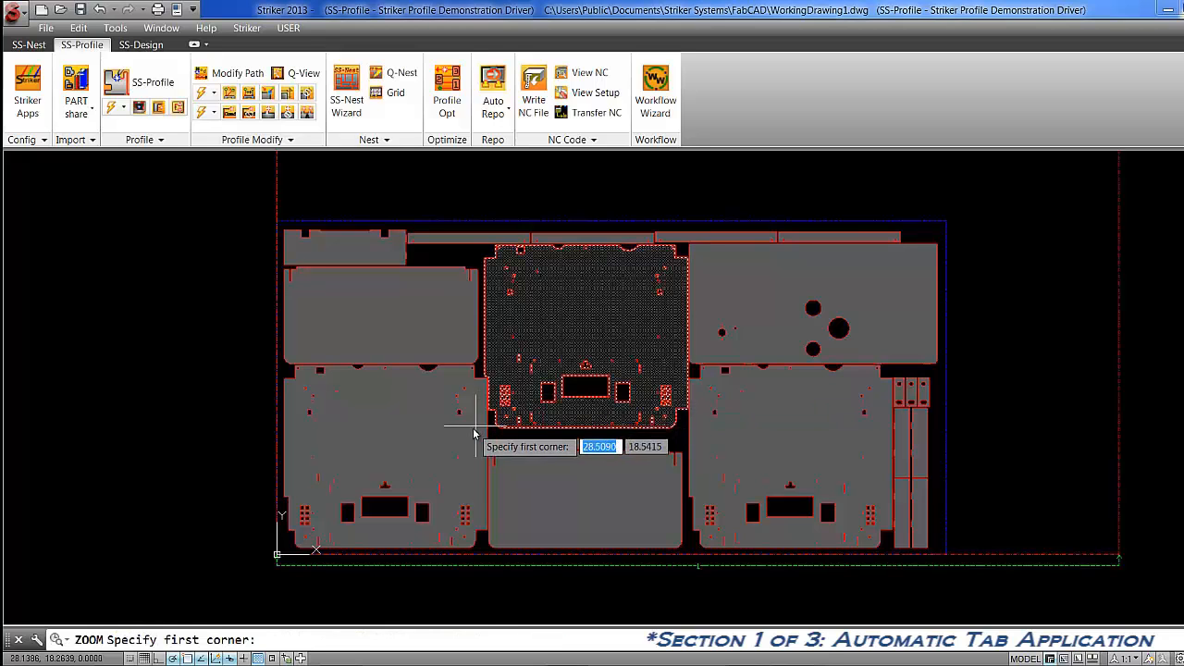
left_click(630, 461)
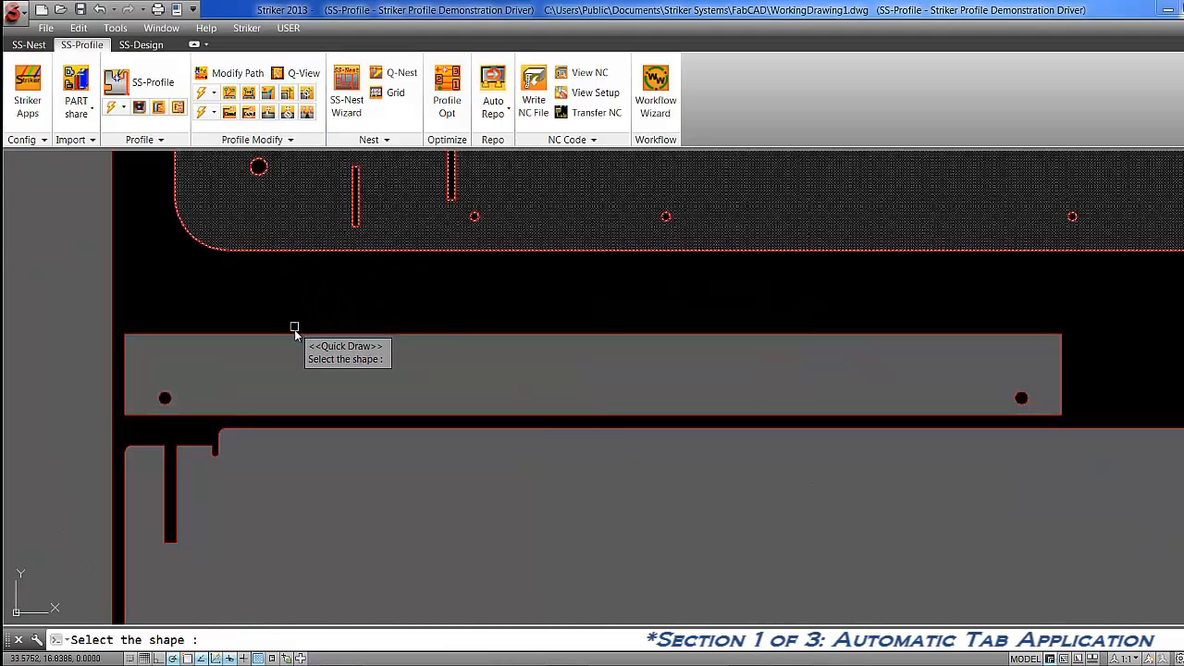
left_click(298, 333)
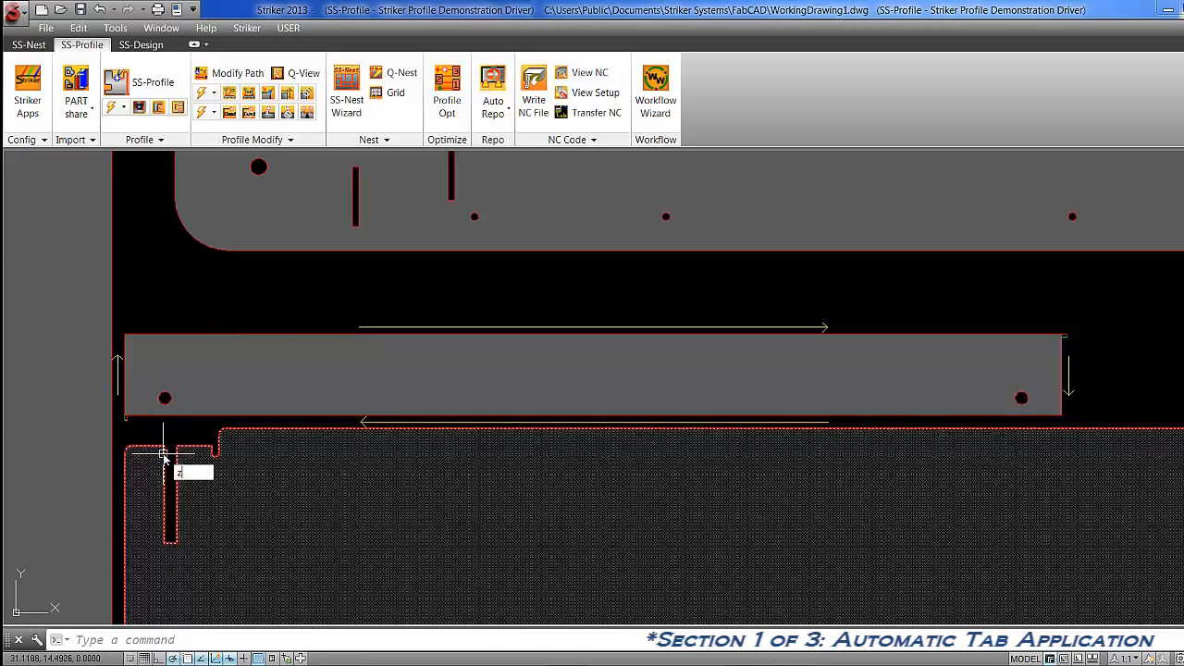
Examine the tab at the strip's lower-left corner up close.
key("Return")
type("w")
key("Return")
left_click(138, 426)
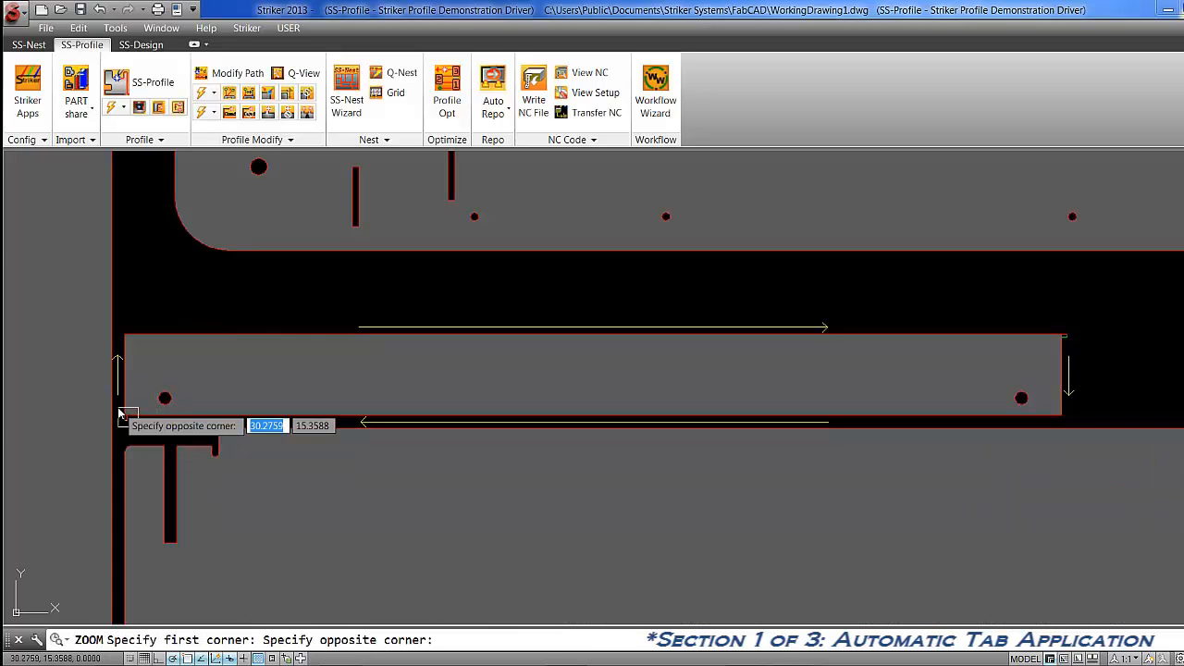
left_click(120, 414)
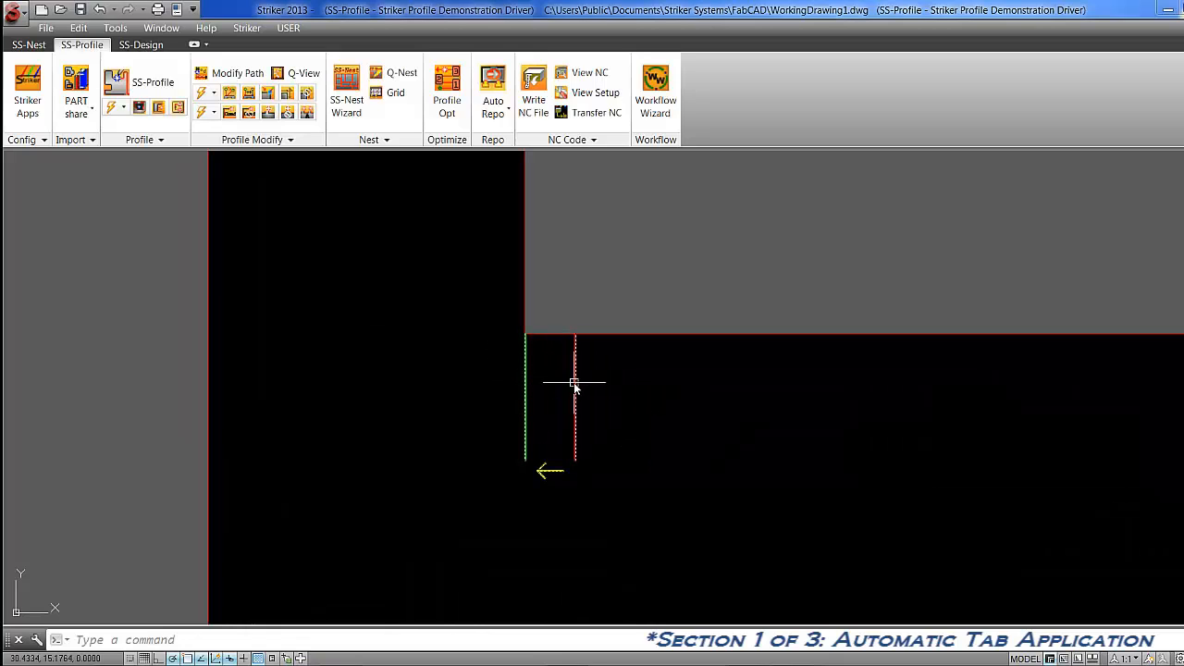
key("Return")
type("p")
key("Return")
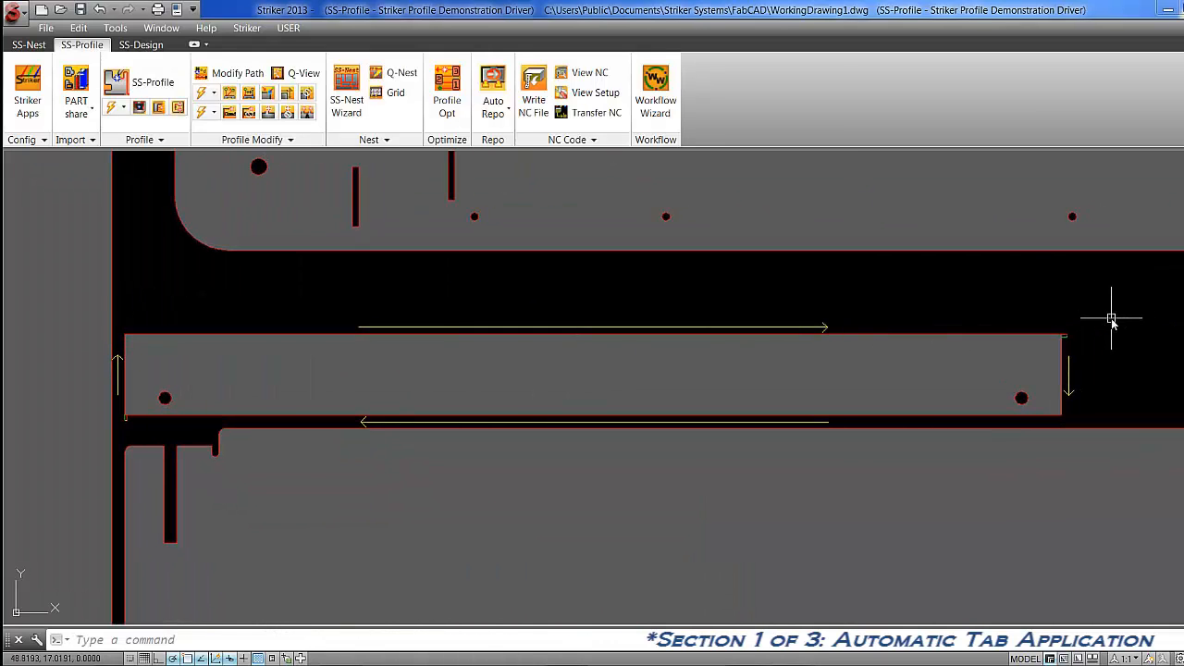
Examine the tab at the strip's upper-right corner up close.
type("z")
key("Return")
type("w")
key("Return")
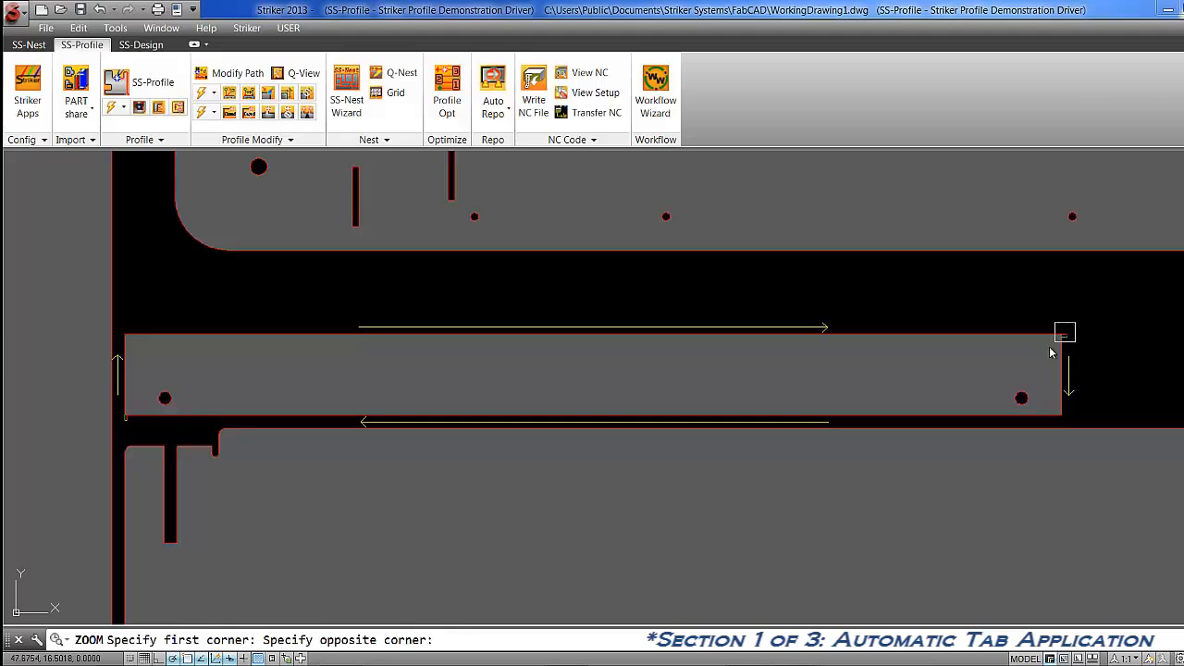
left_click(1049, 346)
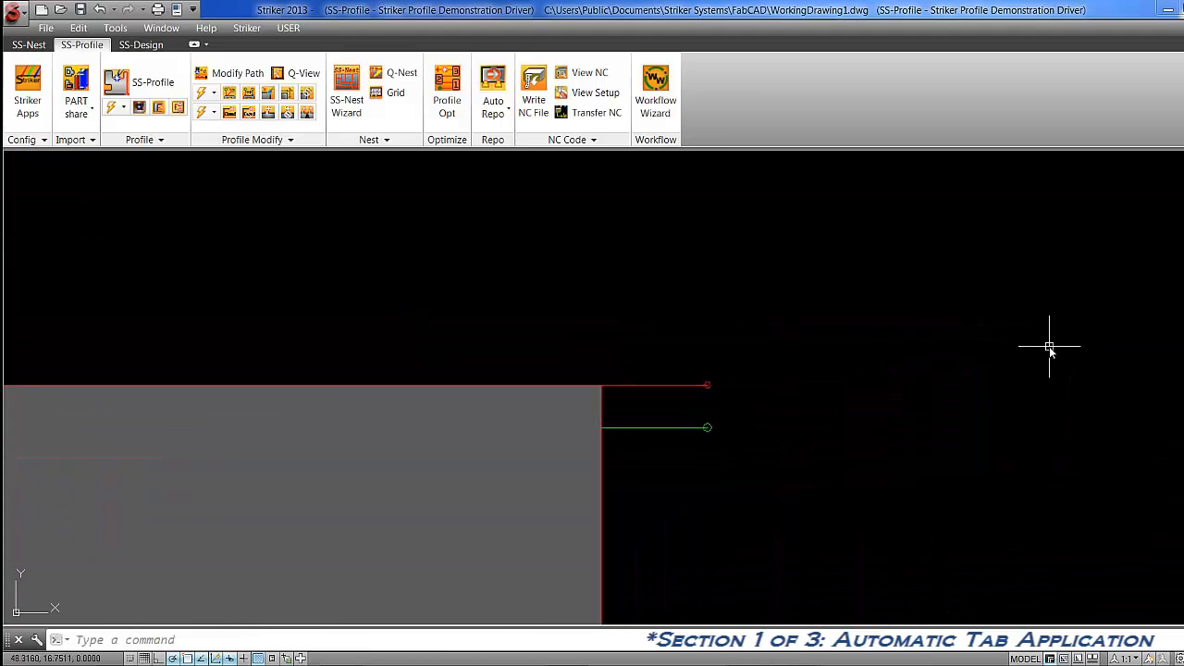
type("z")
key("Return")
type("p")
key("Return")
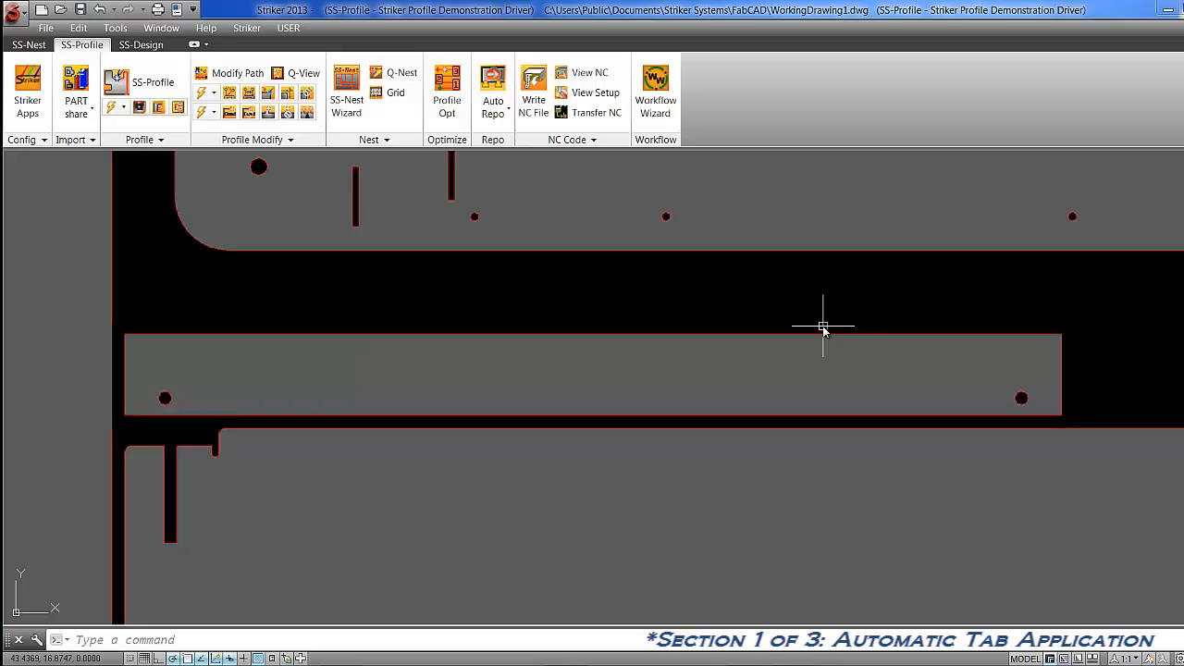
Preview the cut path and tabs of the rightmost of the three small two-hole parts with Q-View.
type("z")
key("Return")
type("e")
key("Return")
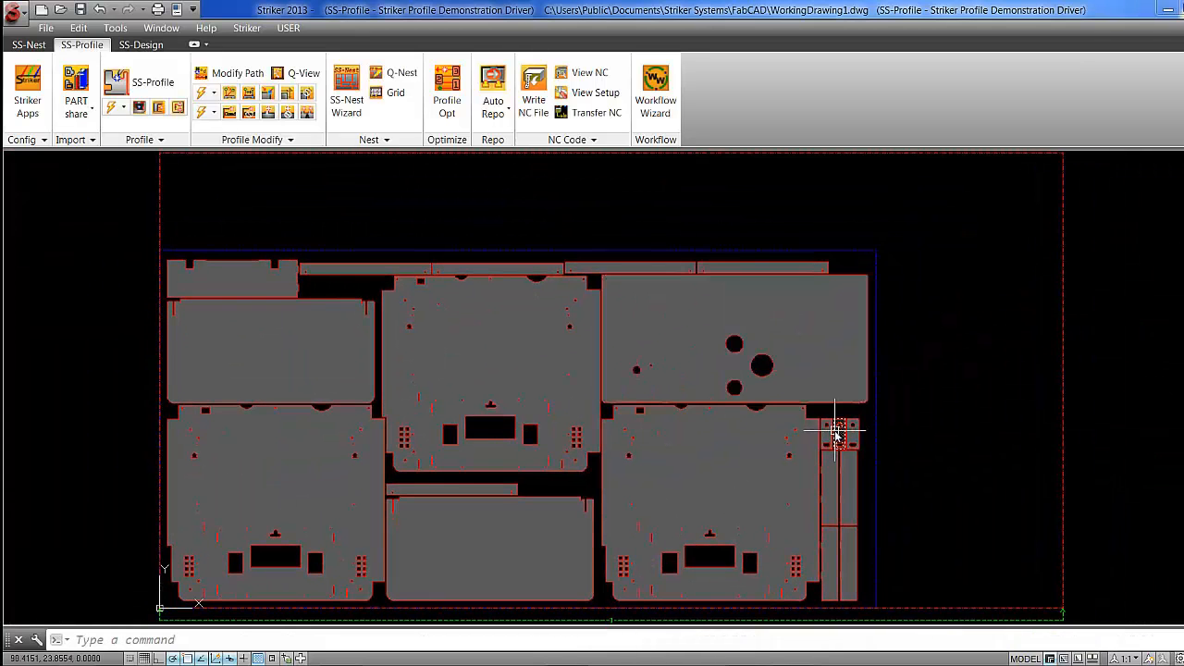
type("z")
key("Return")
type("w")
key("Return")
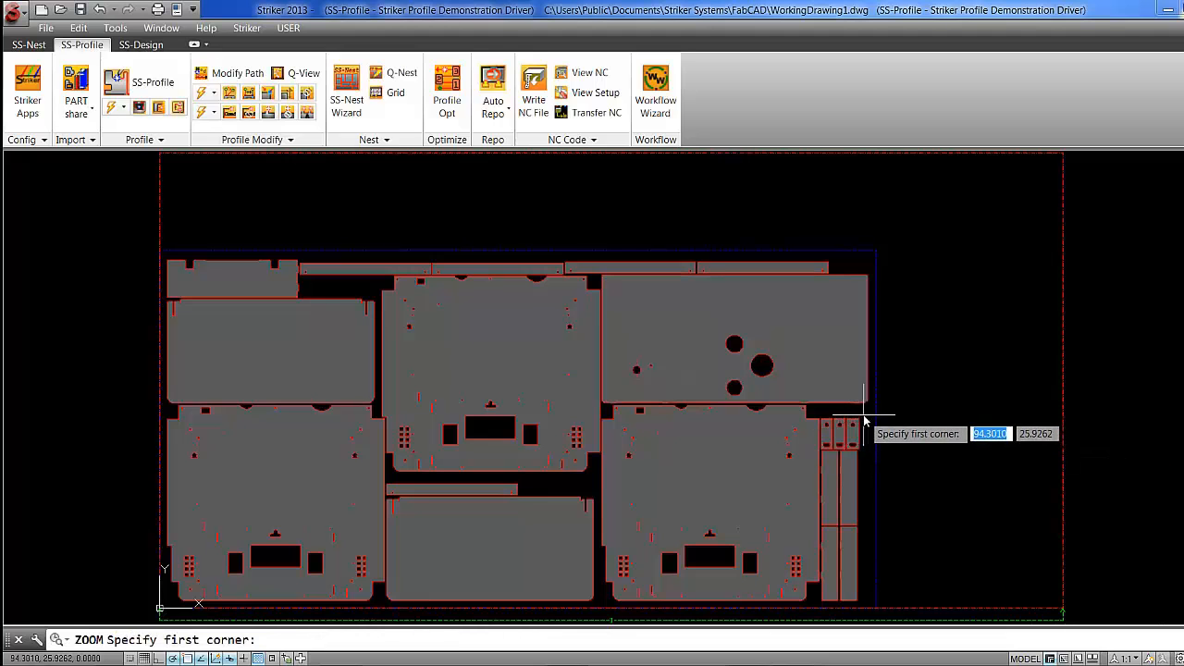
left_click(864, 421)
left_click(813, 453)
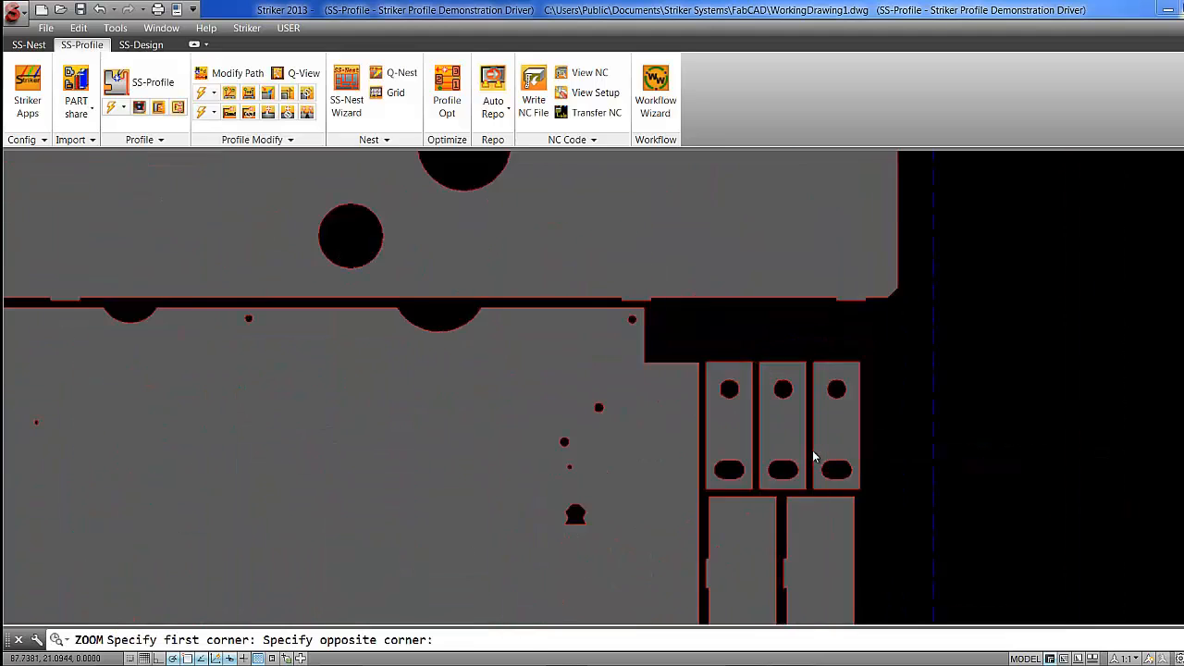
left_click(304, 73)
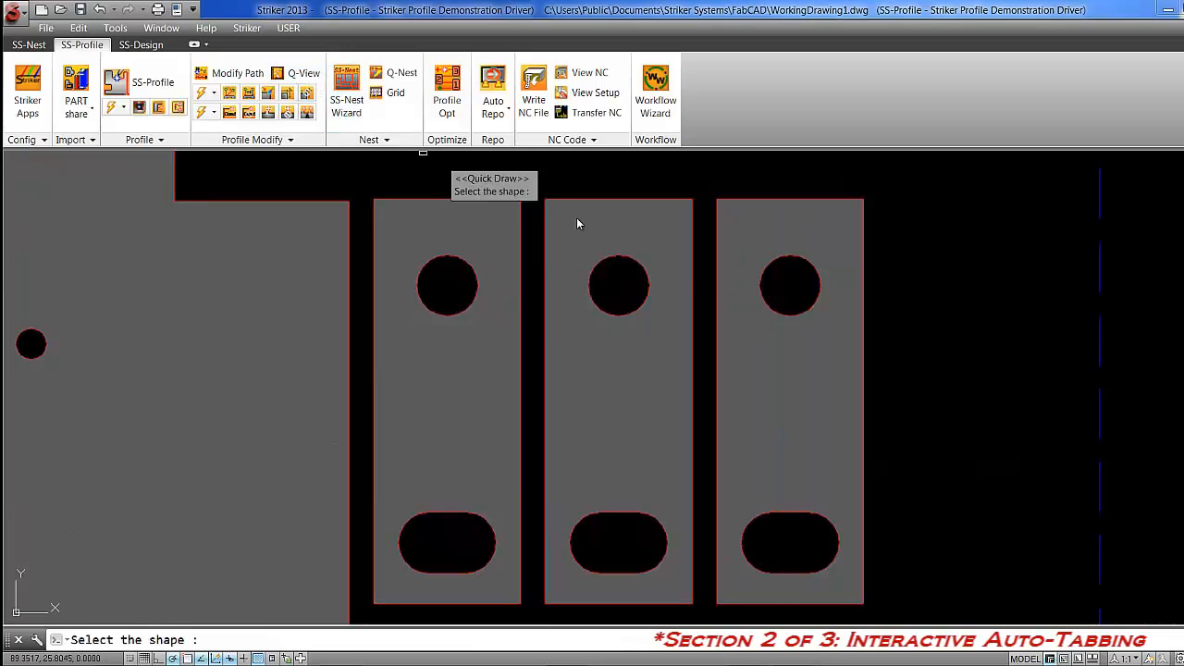
left_click(794, 197)
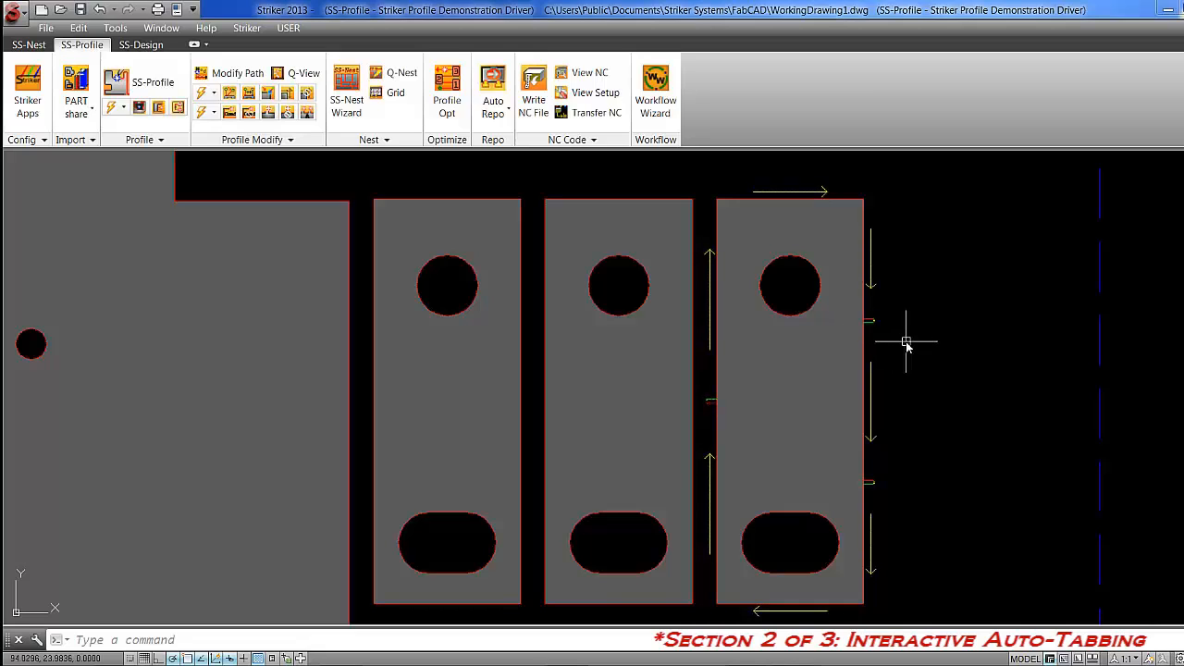
Preview the middle small part's cut path with Q-View, and erase the preview graphics.
left_click(318, 79)
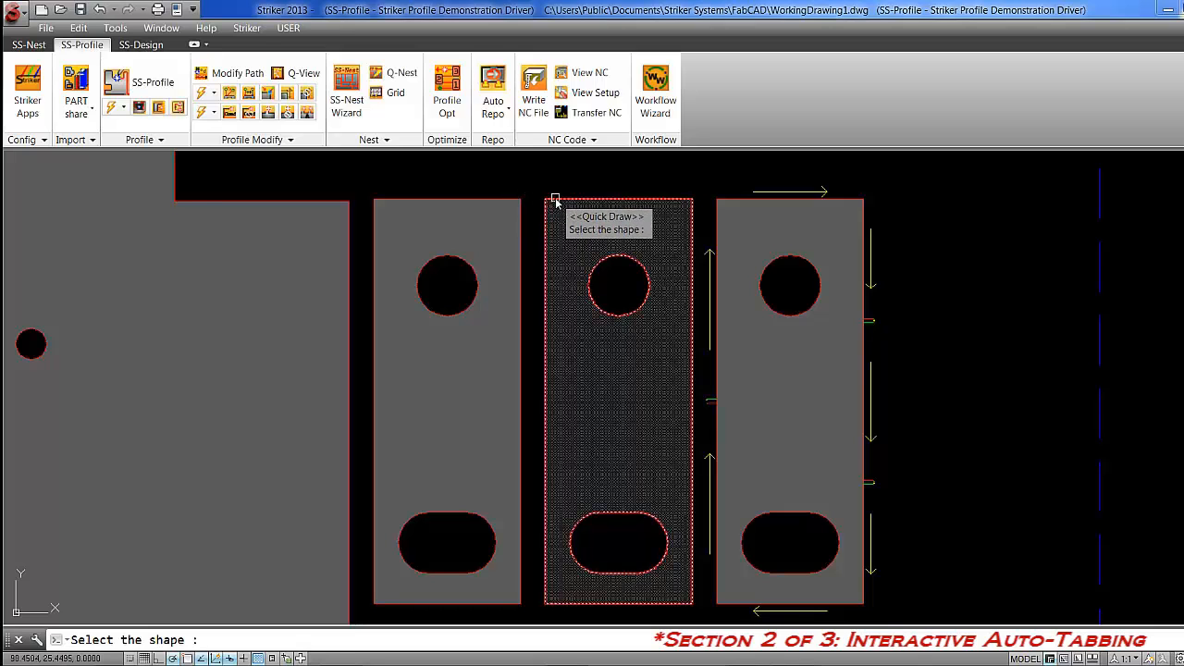
left_click(554, 200)
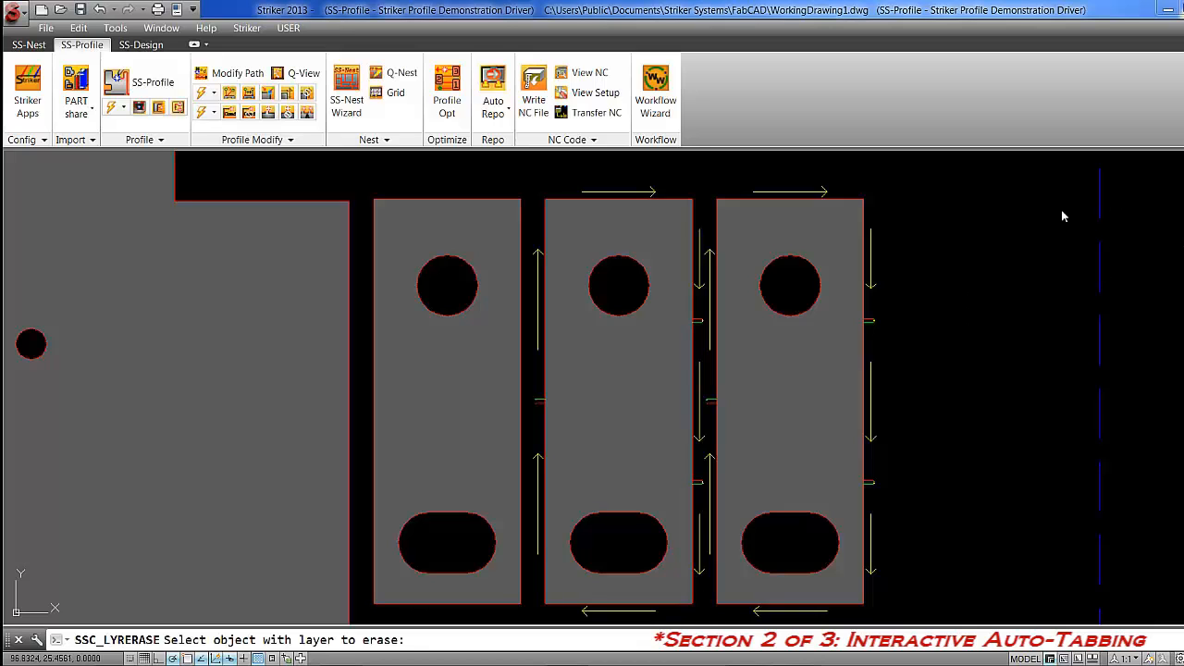
left_click(868, 289)
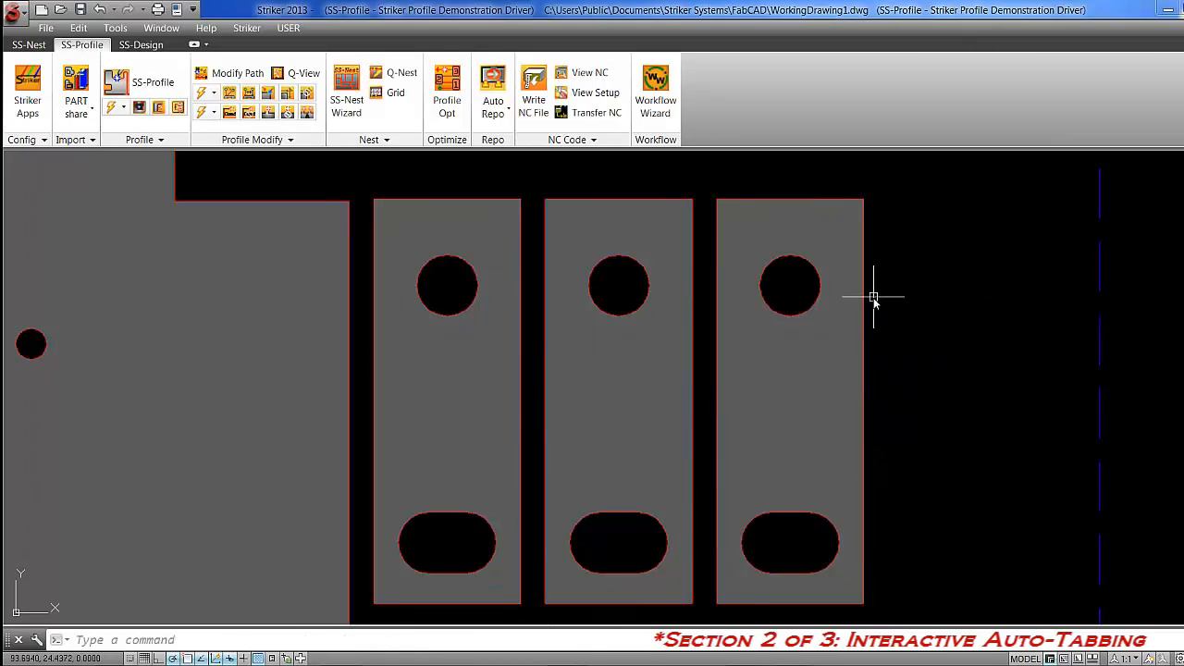
Open the rightmost small part for modification and remove the lower tab on its right edge.
left_click(267, 113)
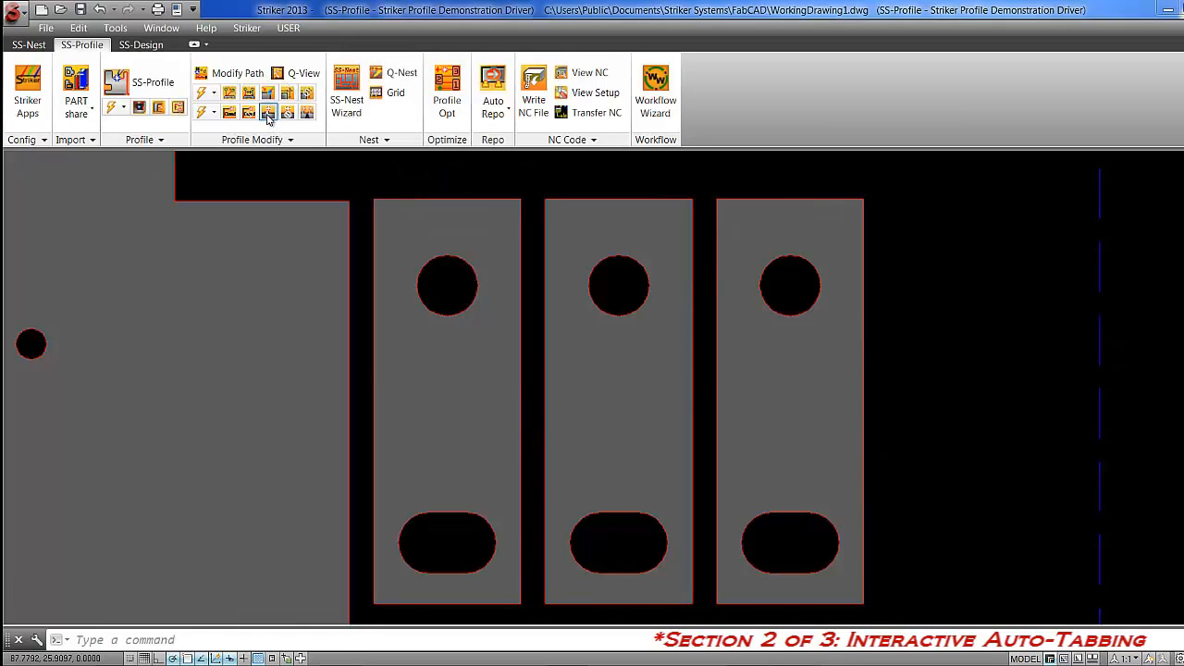
left_click(744, 206)
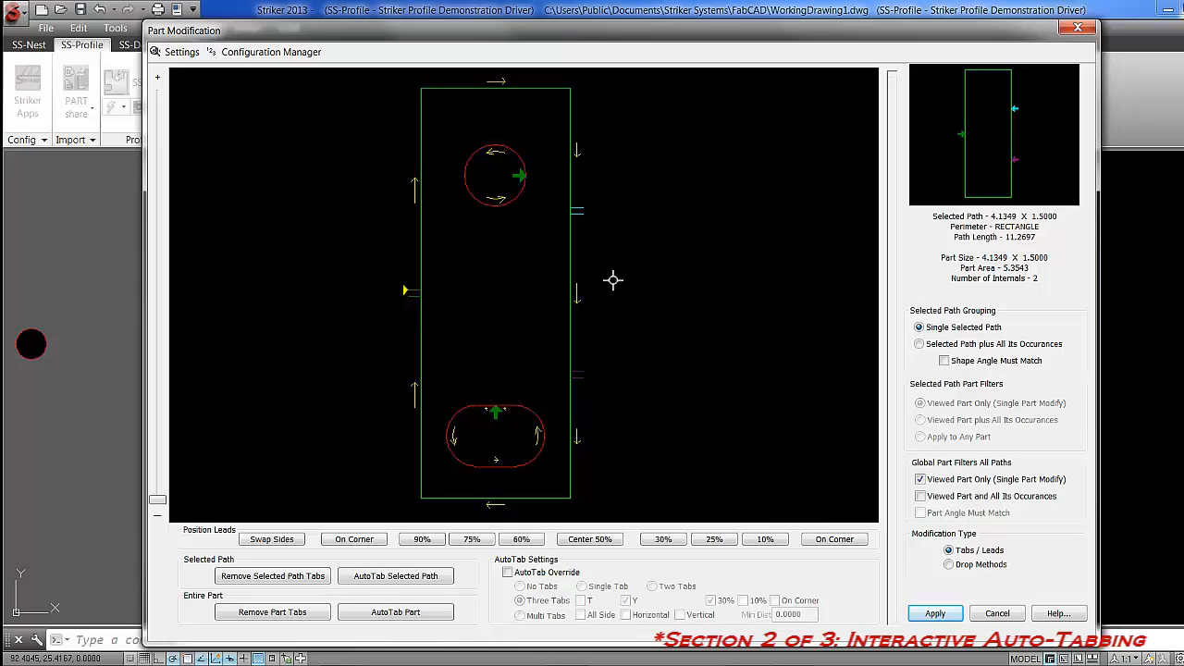
left_click(575, 375)
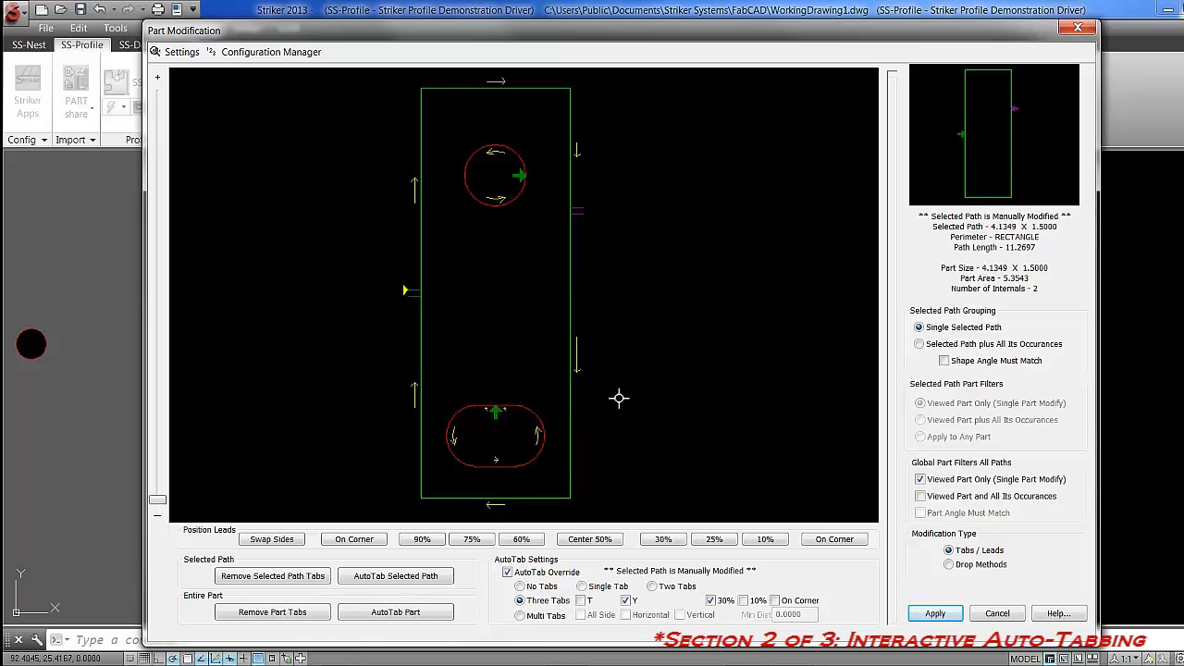
Move the outline's remaining tab to the upper-left corner and its lead-in to the lower-right corner.
mouse_move(575, 209)
left_mouse_down()
mouse_move(584, 301)
mouse_move(585, 185)
mouse_move(605, 476)
mouse_move(486, 499)
mouse_move(421, 469)
left_mouse_up()
mouse_move(536, 496)
left_mouse_down()
mouse_move(591, 348)
mouse_move(572, 134)
mouse_move(570, 278)
left_mouse_up()
left_click(410, 83)
left_click(573, 487)
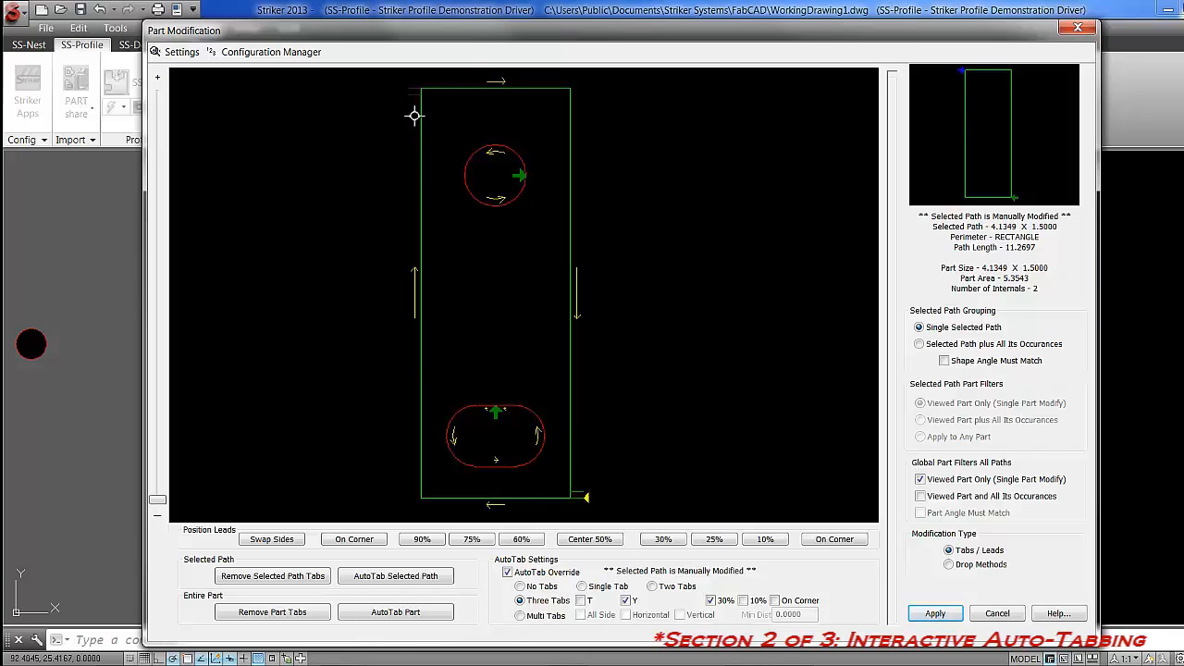
left_click(408, 85)
Add a tab at the lead position of the part's round hole and remove it again.
left_click(511, 154)
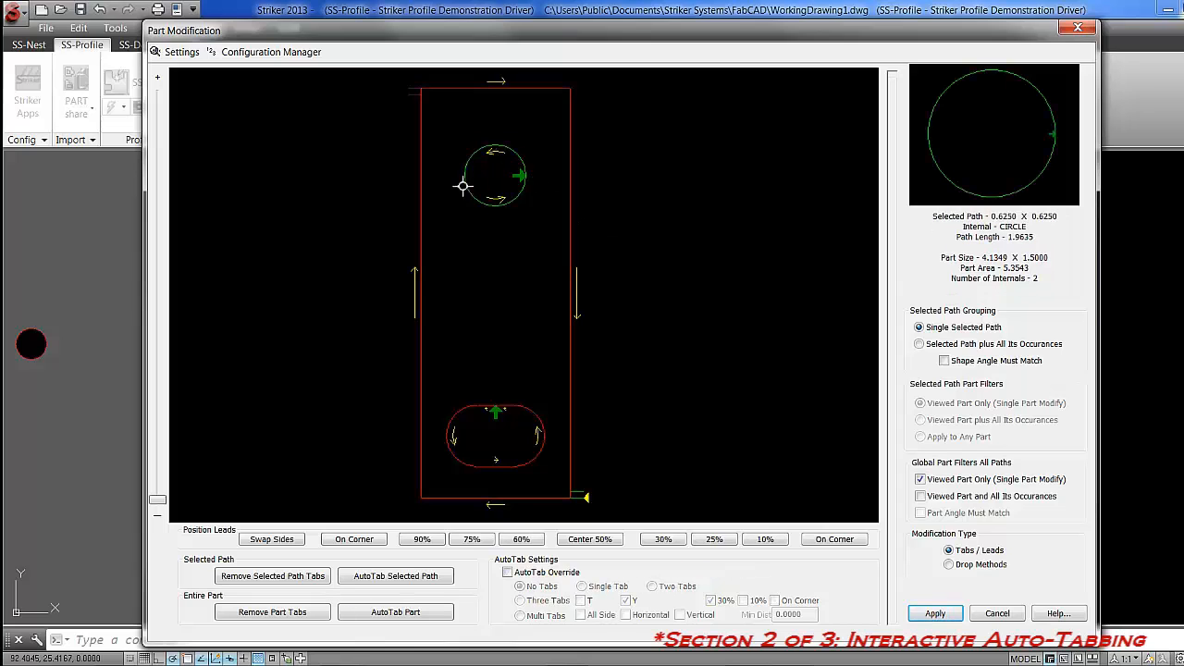
left_click(524, 176)
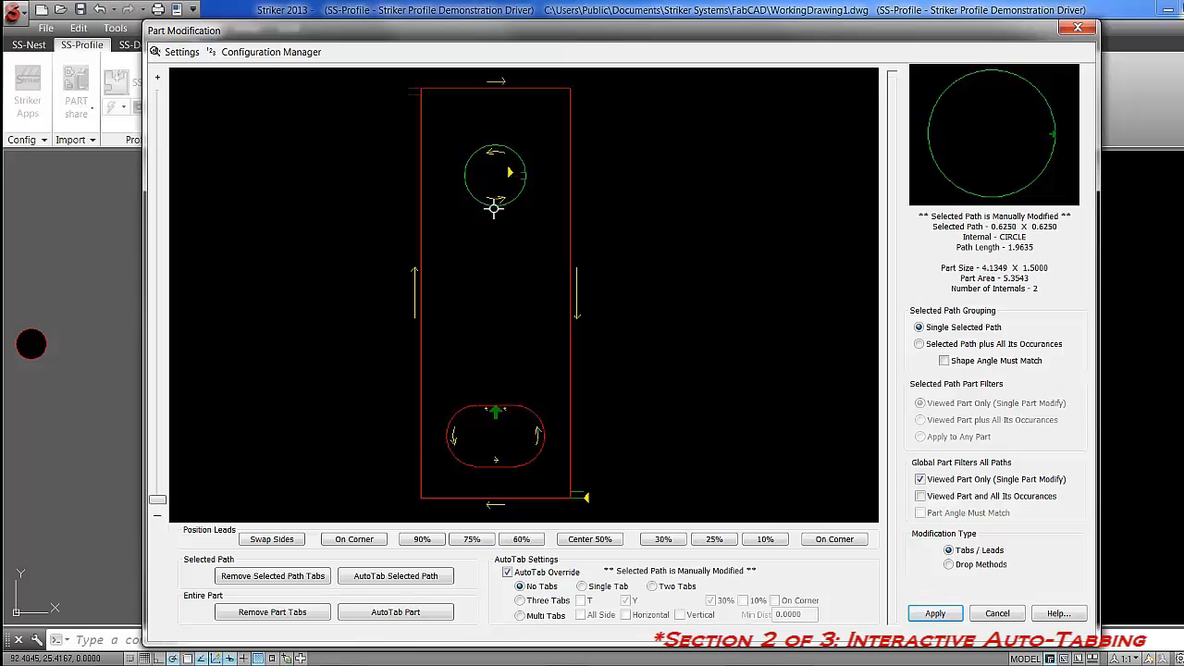
scroll(515, 175, "up", 4)
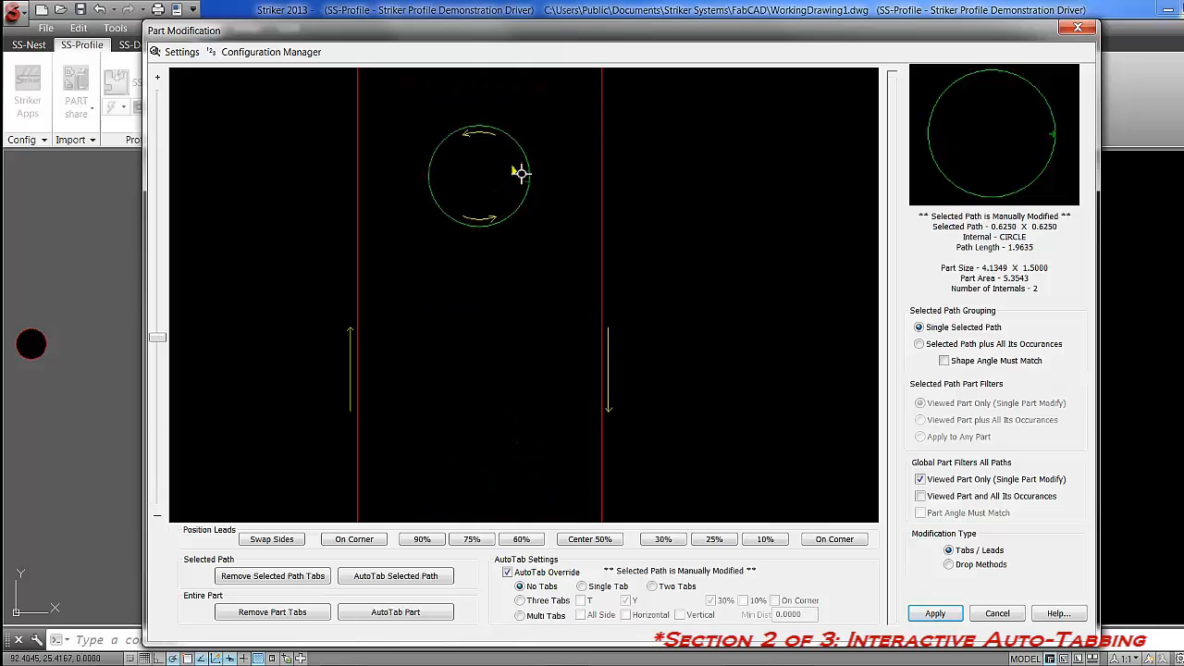
scroll(538, 178, "down", 2)
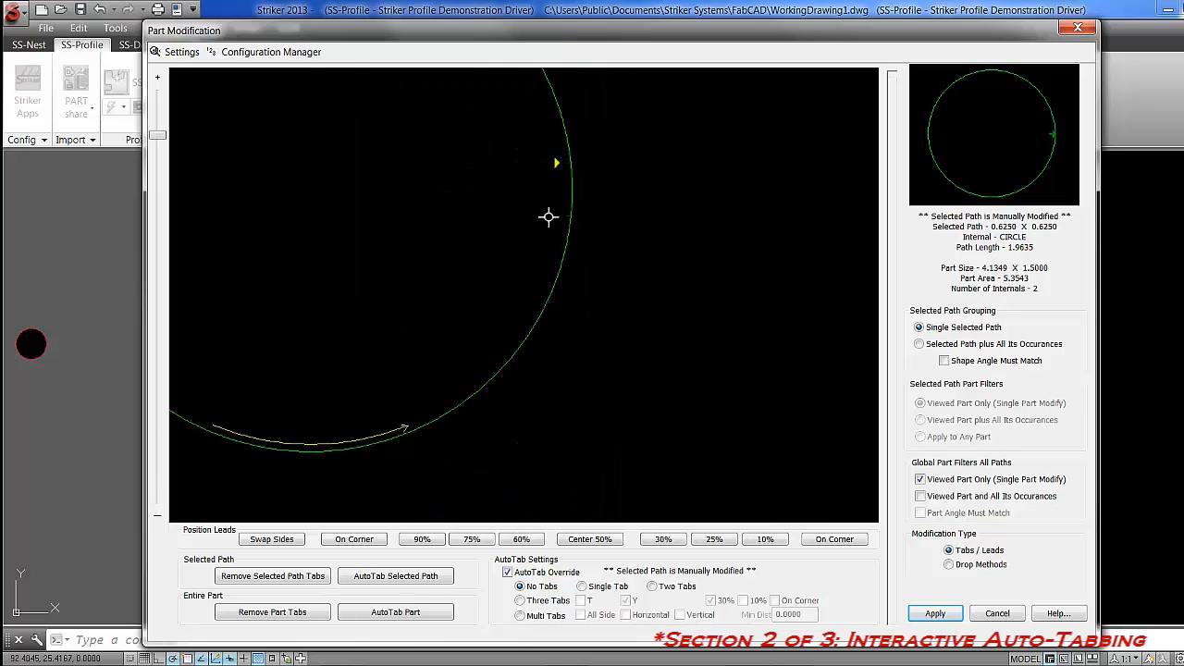
scroll(442, 241, "down", 5)
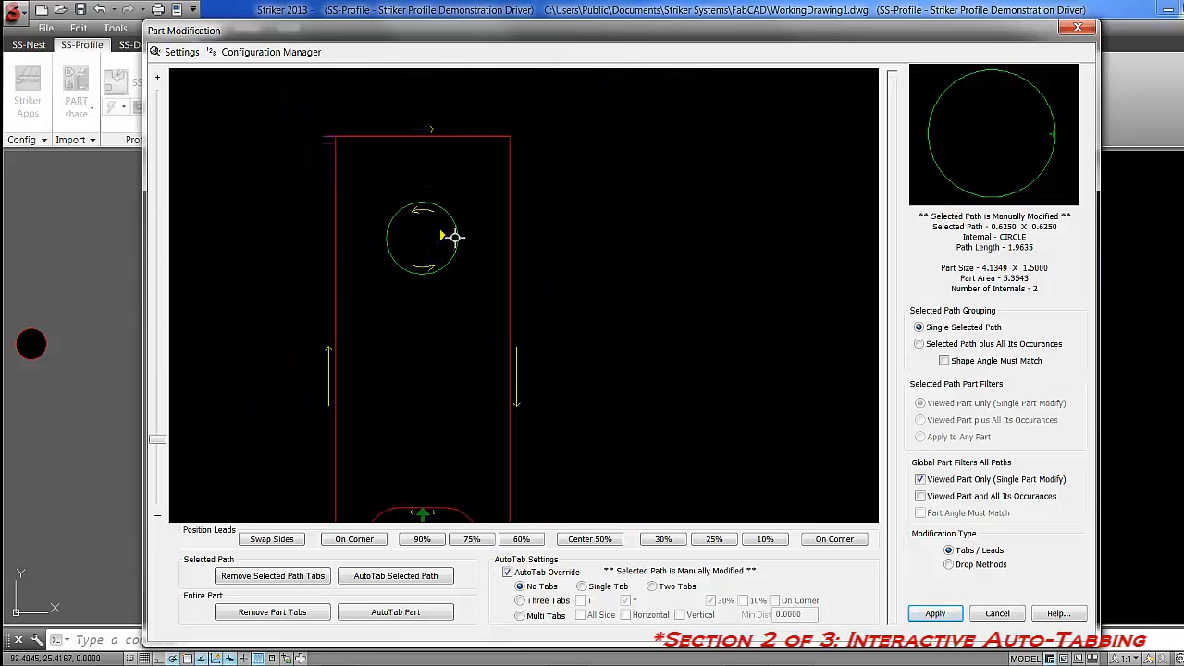
scroll(455, 238, "up", 4)
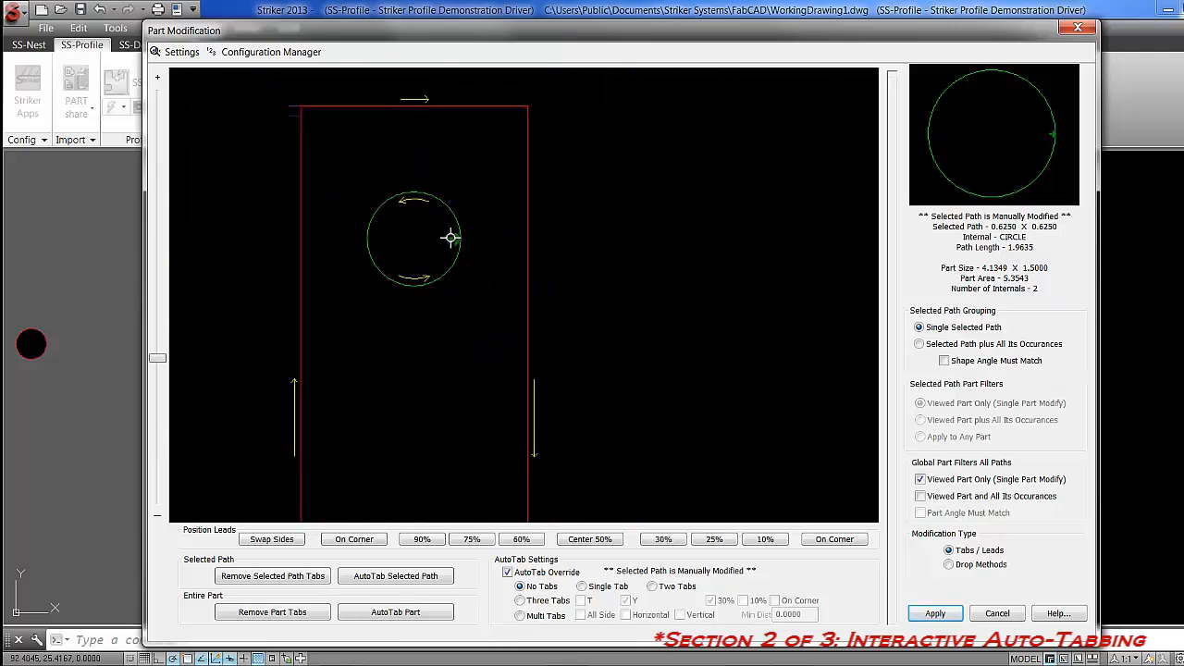
scroll(467, 248, "up", 3)
Select the part's obround slot and add a tab at the middle of its upper edge.
scroll(481, 233, "down", 6)
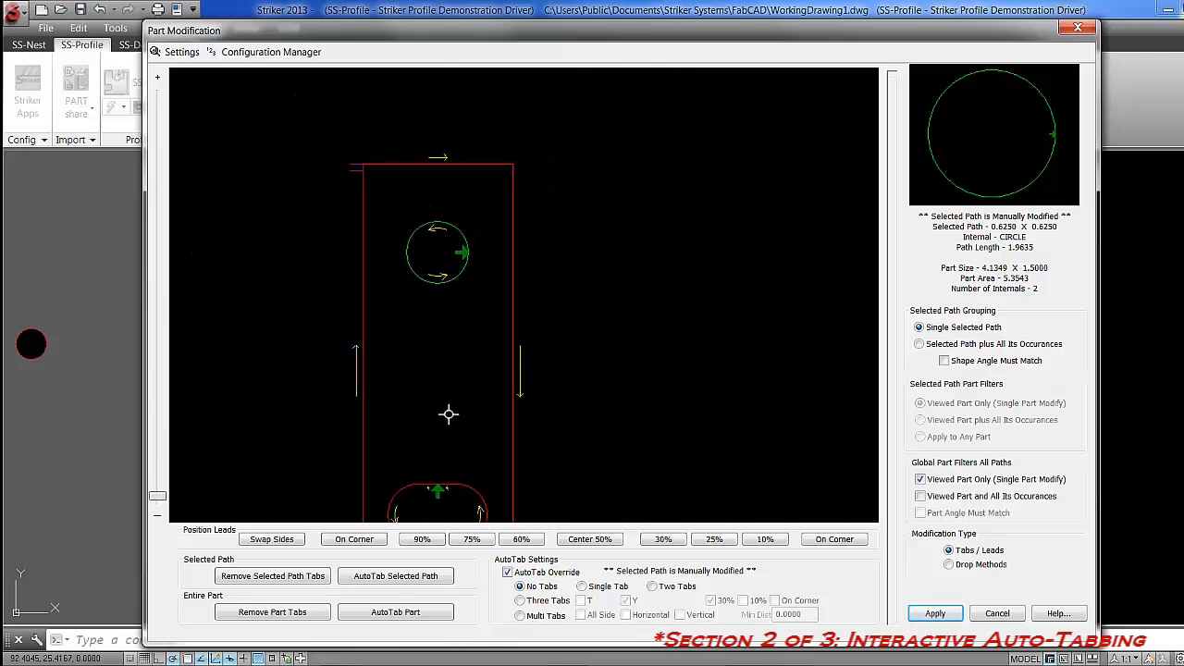
scroll(448, 425, "down", 1)
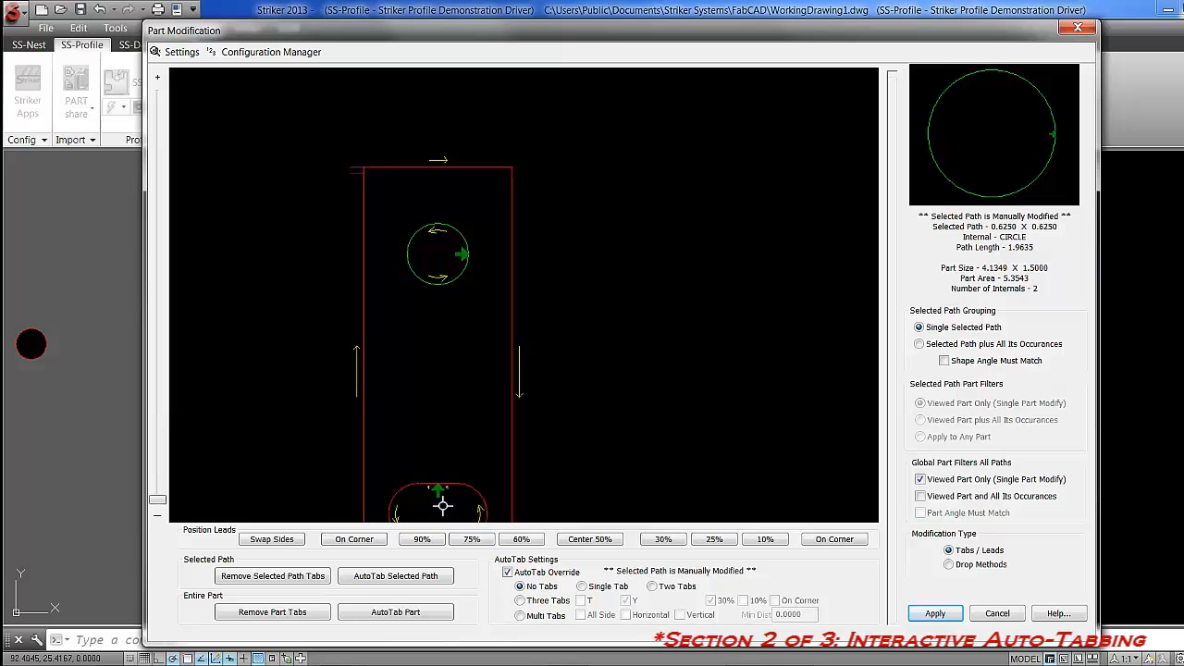
mouse_move(446, 503)
middle_mouse_down()
mouse_move(460, 447)
mouse_move(513, 357)
middle_mouse_up()
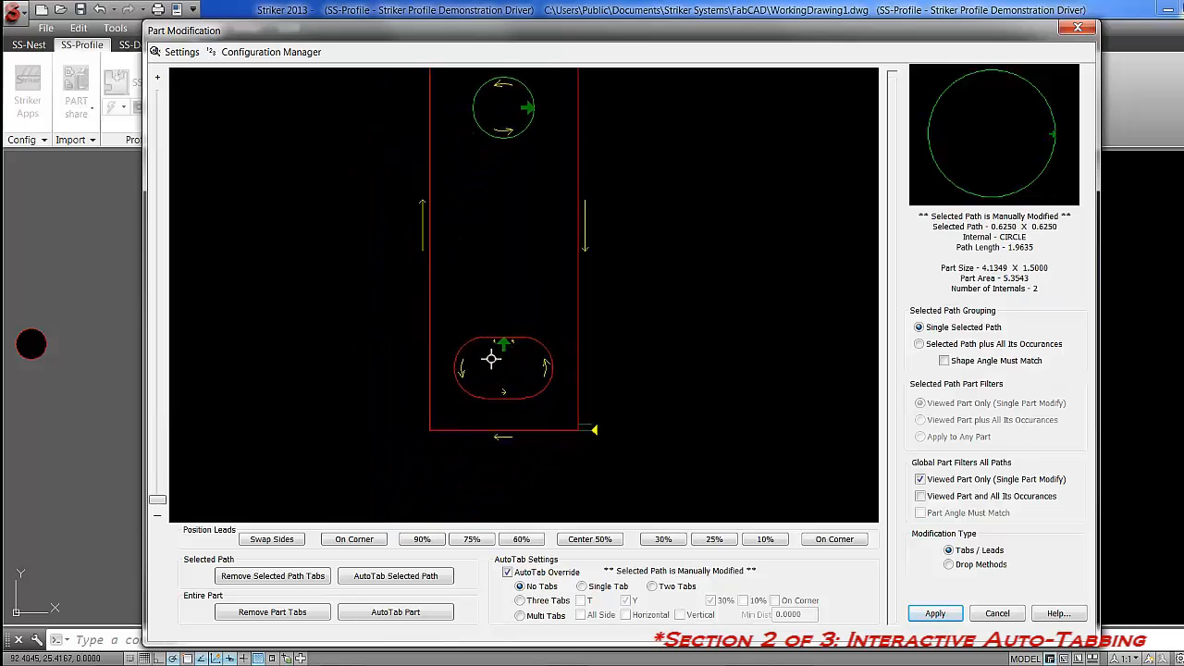
scroll(491, 359, "up", 3)
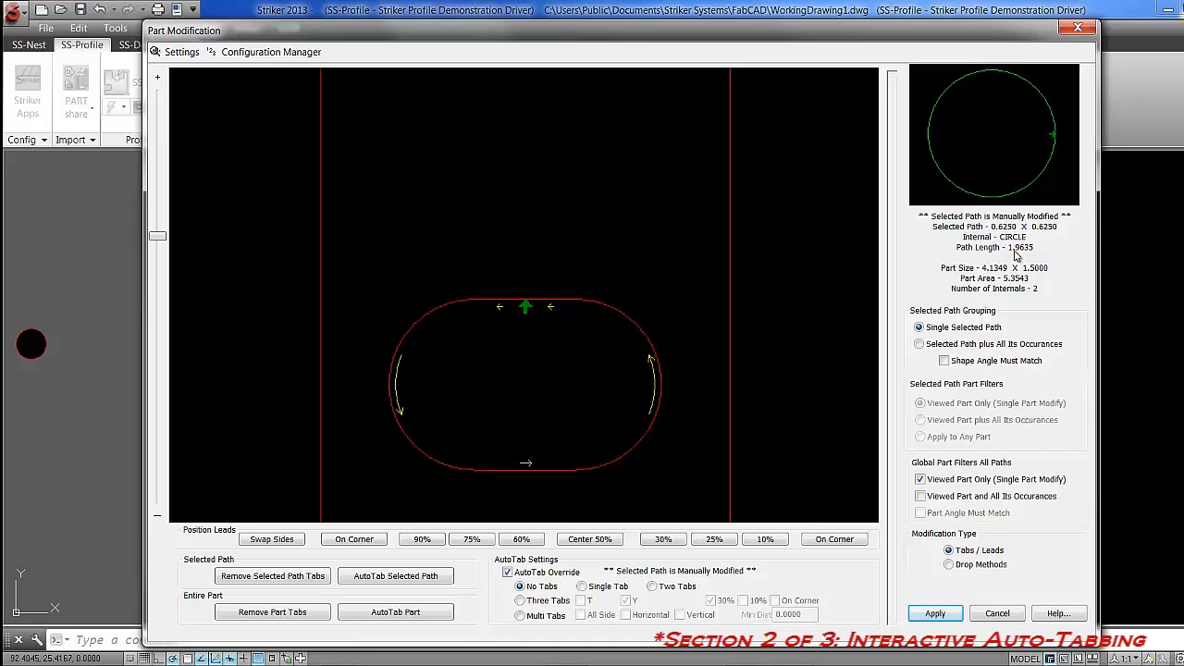
left_click(544, 301)
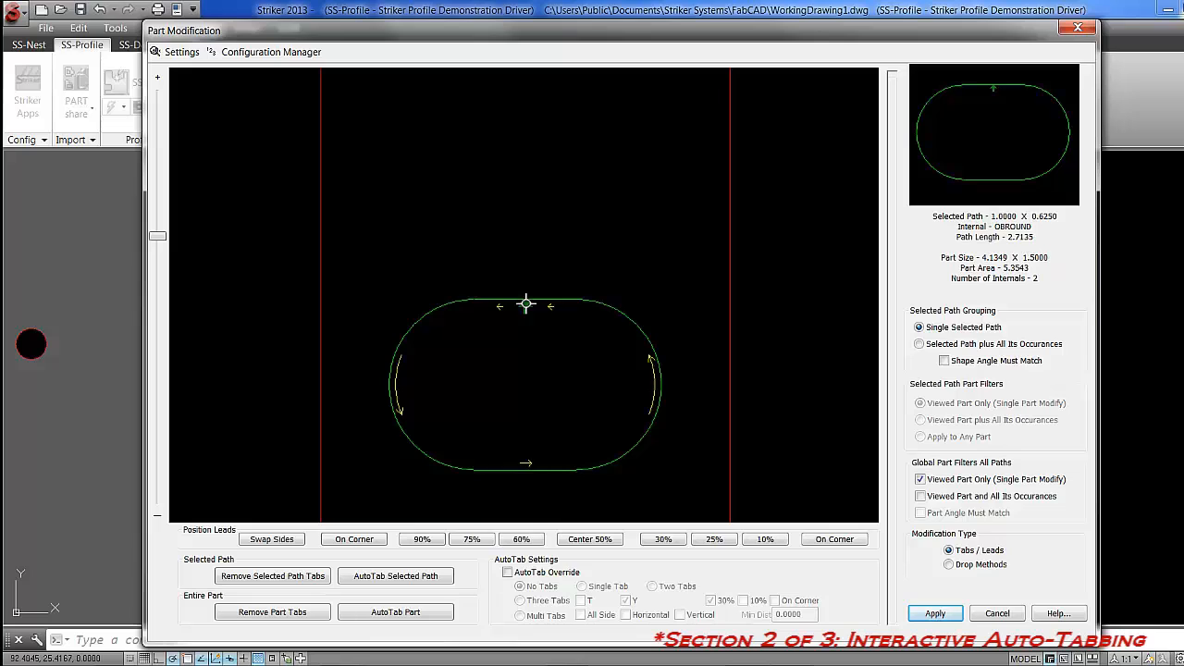
left_click(525, 302)
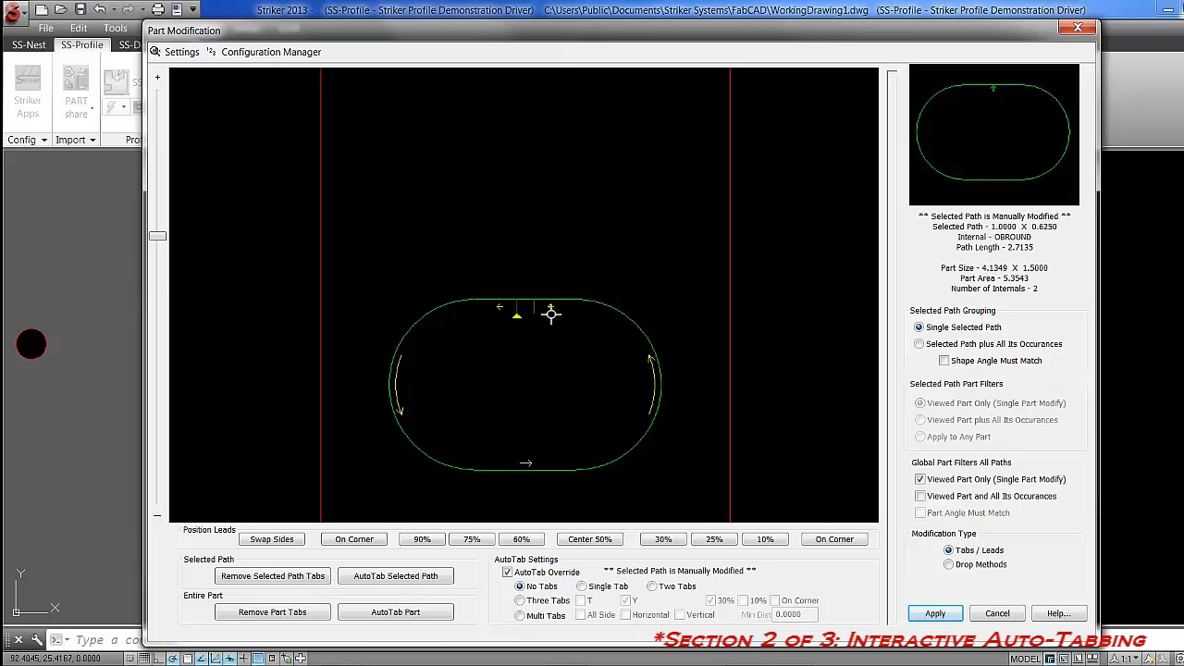
scroll(550, 314, "down", 3)
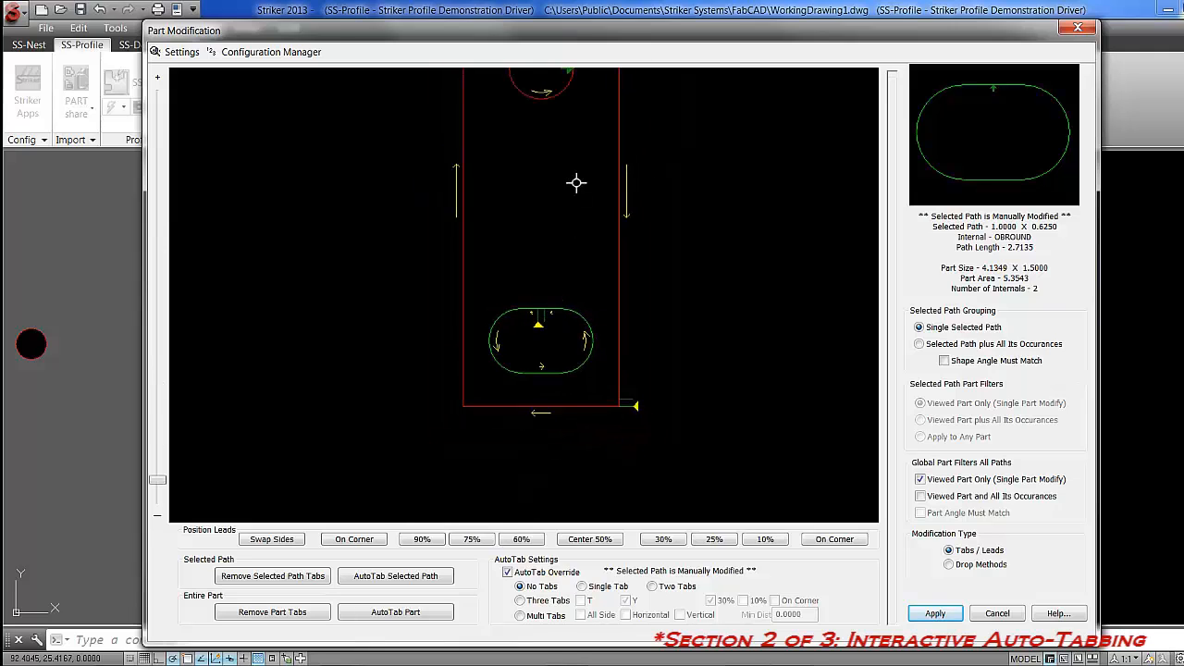
middle_click_drag(573, 179, 572, 281)
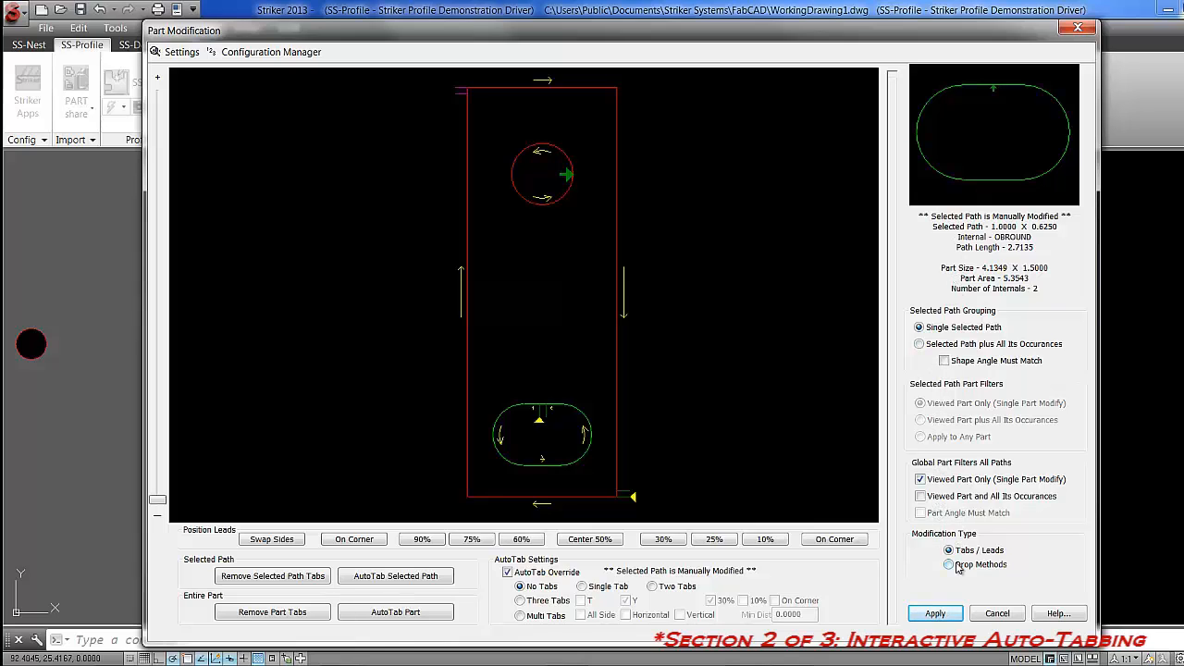
Apply the small part's tab and lead changes to the viewed part and all its occurrences.
left_click(921, 496)
left_click(920, 496)
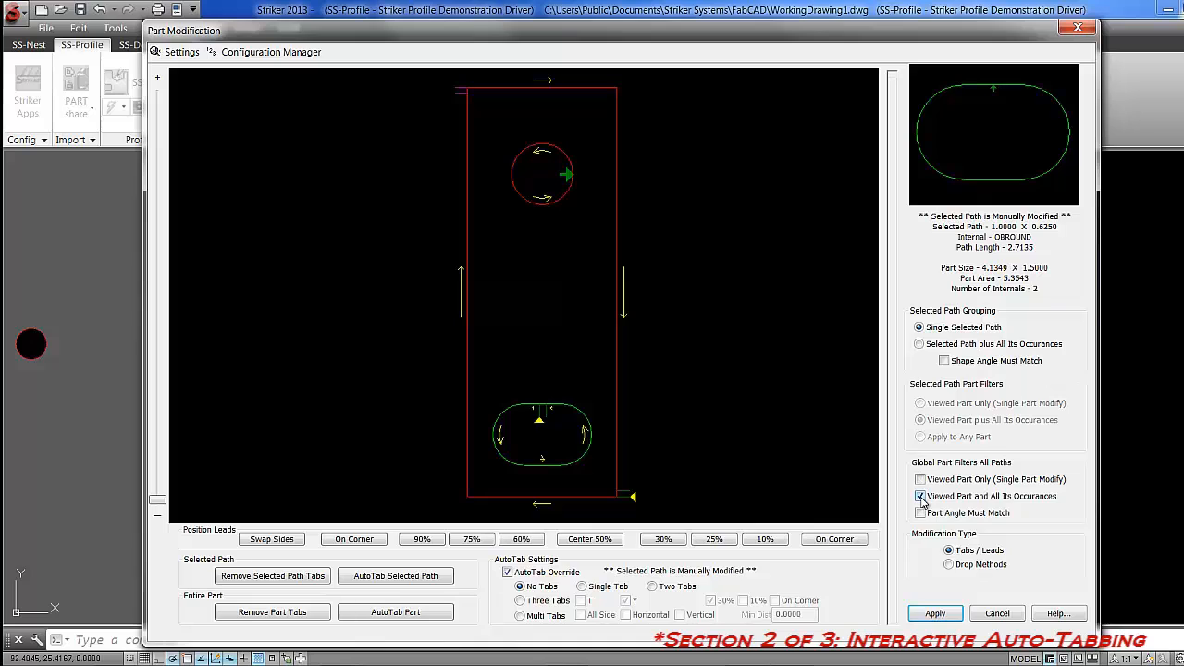
left_click(918, 515)
left_click(921, 514)
left_click(932, 613)
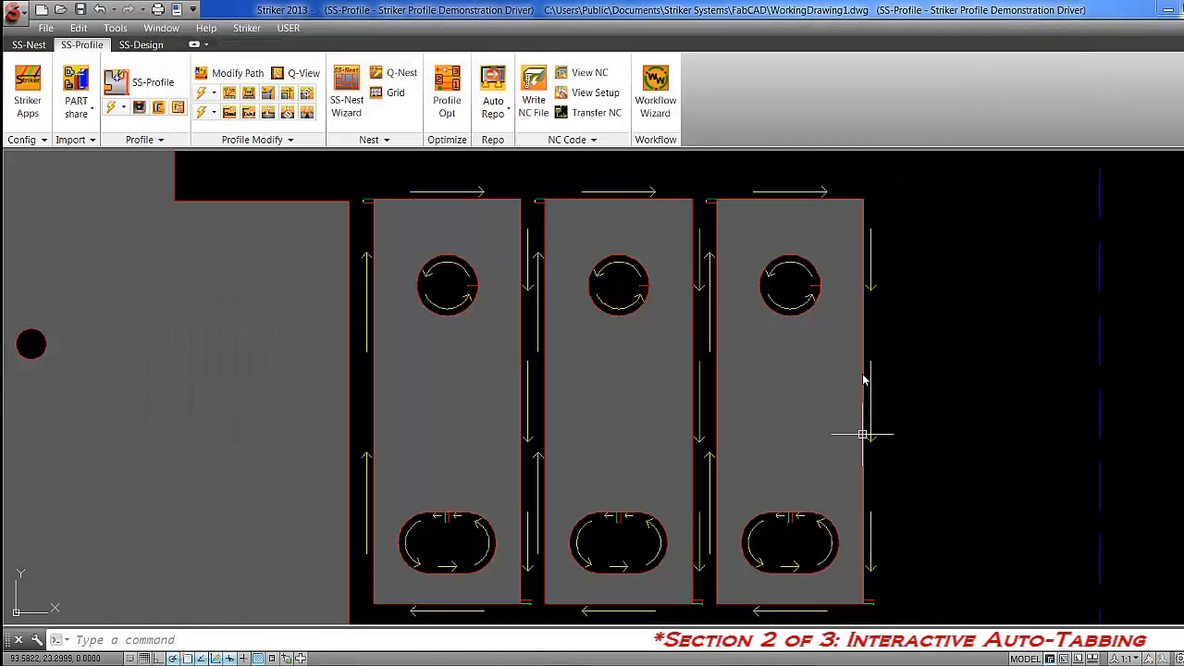
Inspect the rightmost small part's corner tab, lead-in, round hole and slot tab, and erase the layer of the cutting-path arrows.
left_click(863, 370)
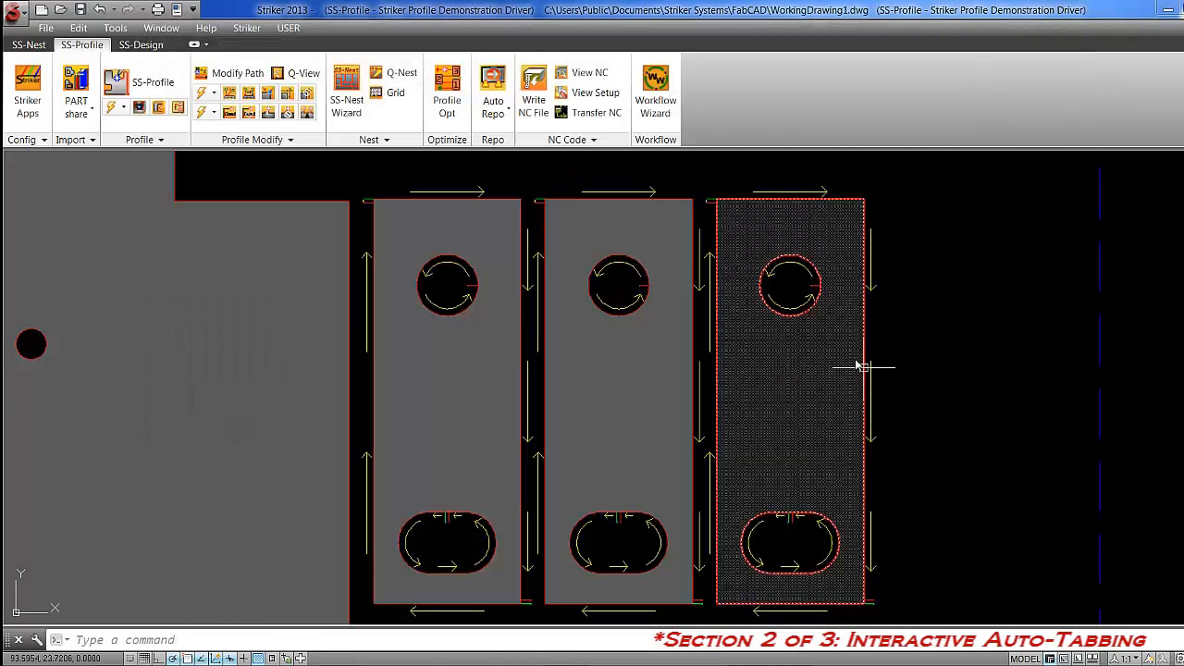
left_click(710, 203)
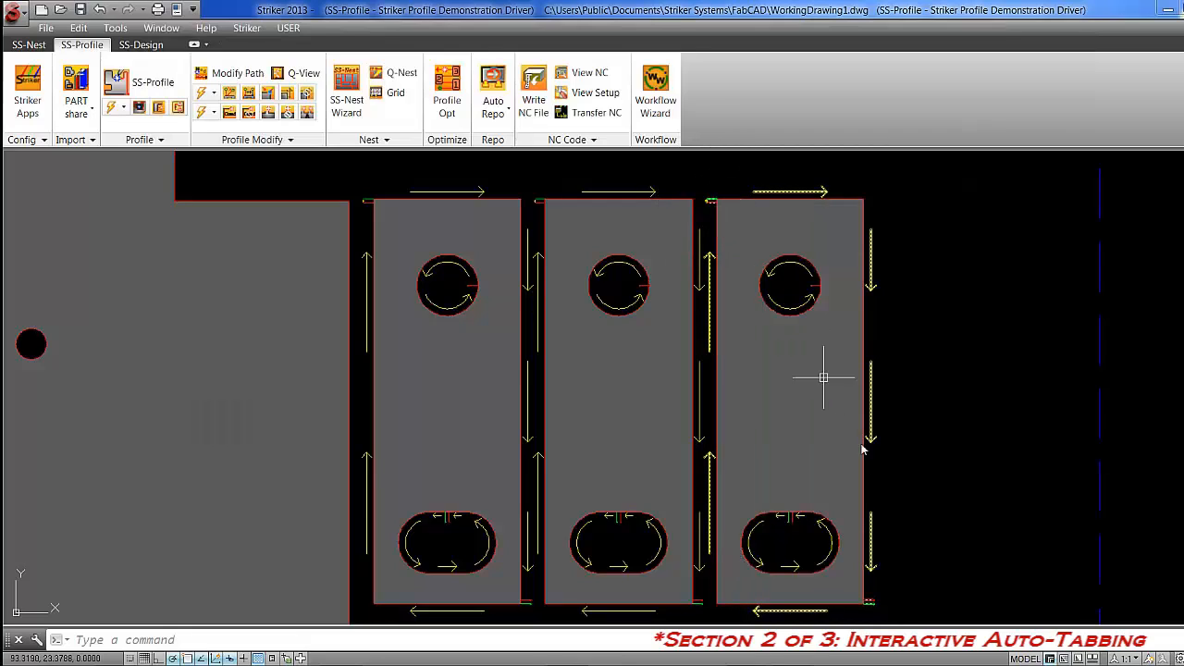
left_click(872, 604)
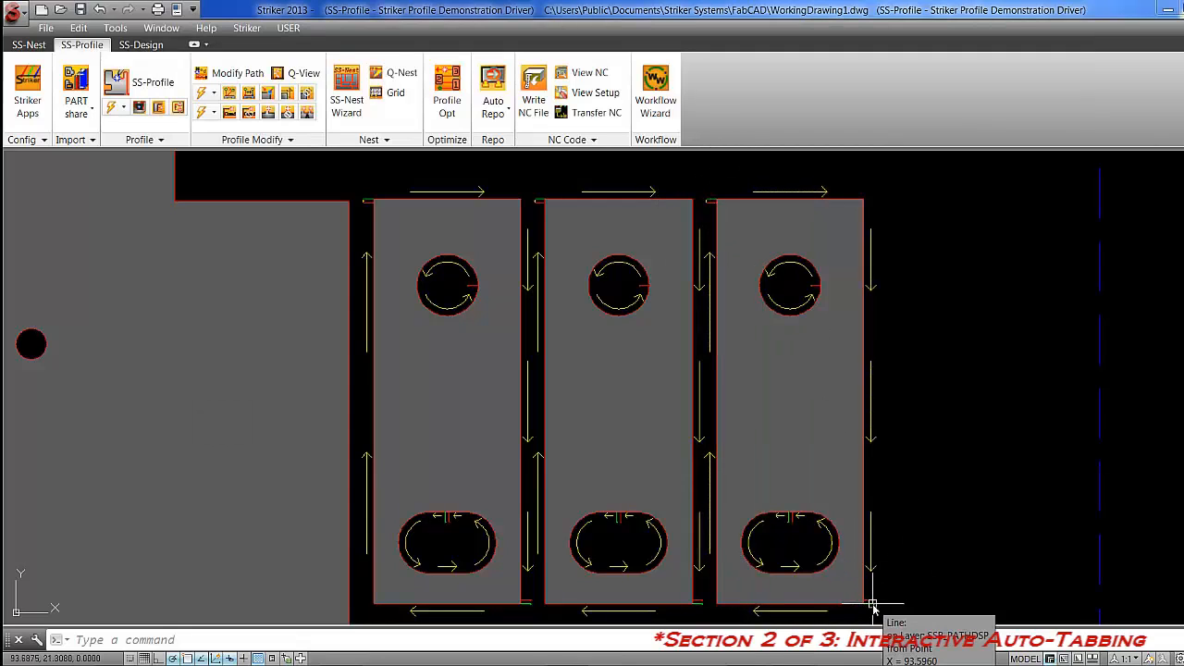
left_click(787, 520)
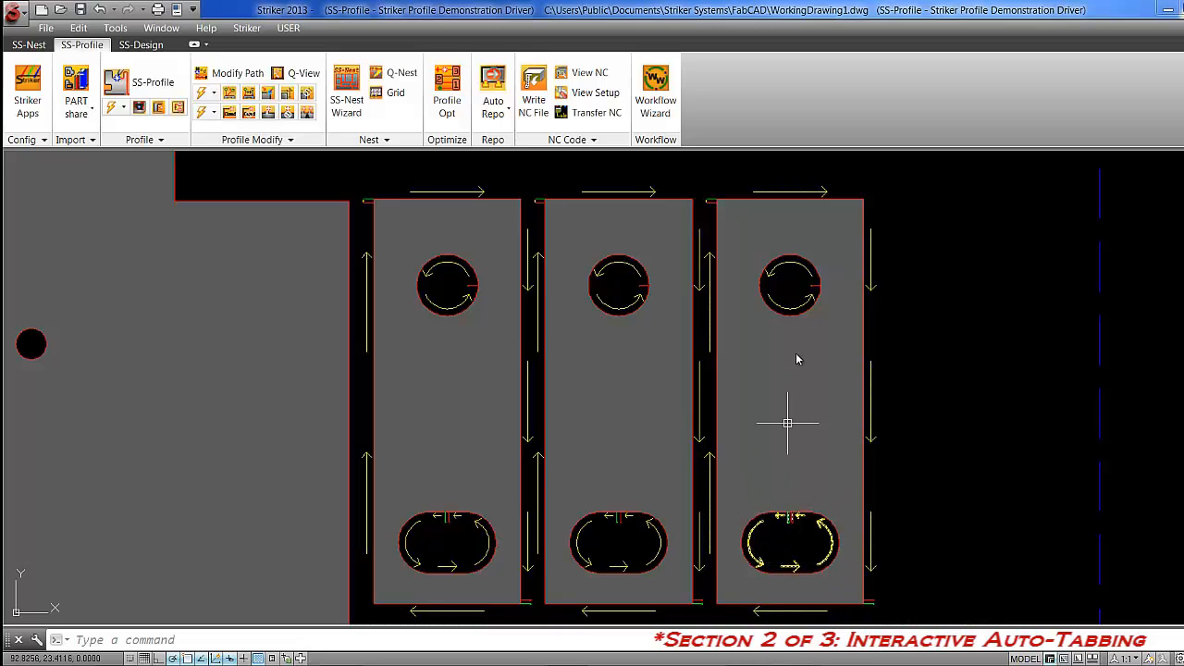
left_click(810, 286)
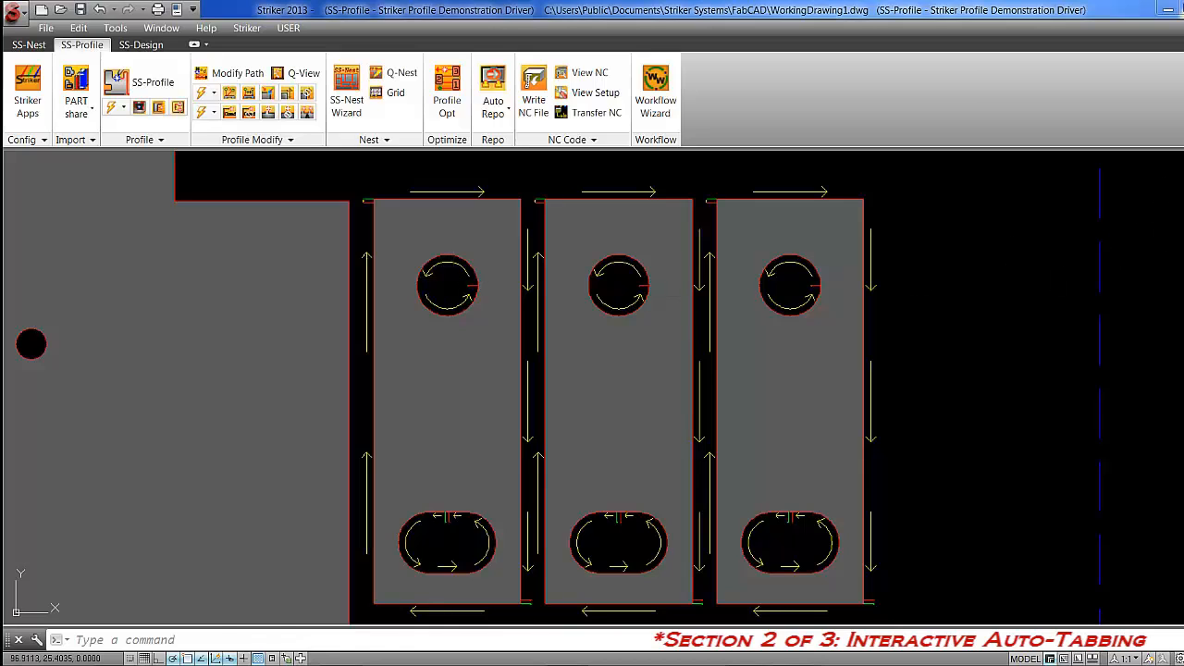
left_click(816, 193)
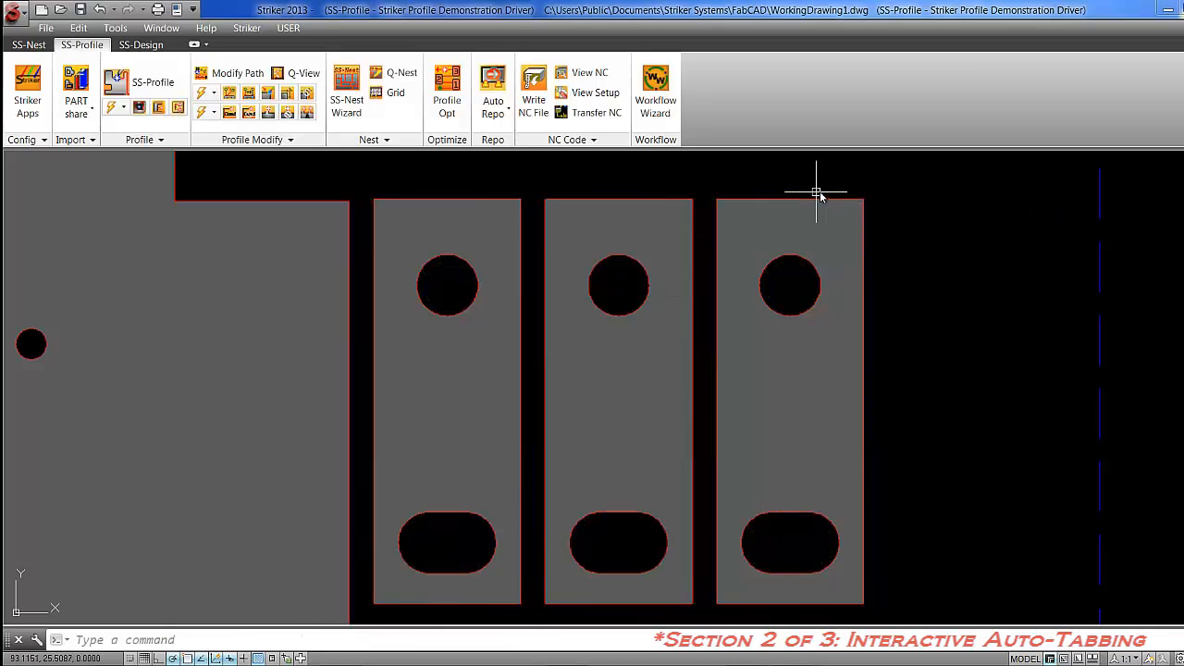
Open the large upper-middle part of the nest for tab modification and check its upper-right lead-in and lower-left corner tab.
type("z")
key("Return")
type("e")
key("Return")
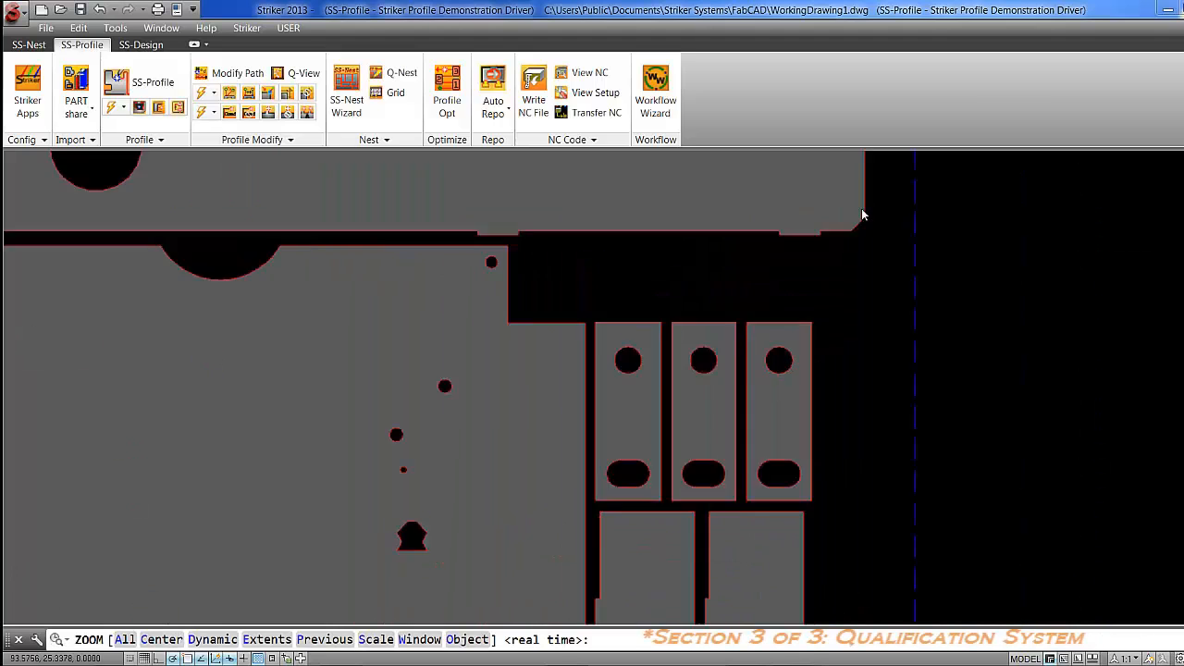
type("z")
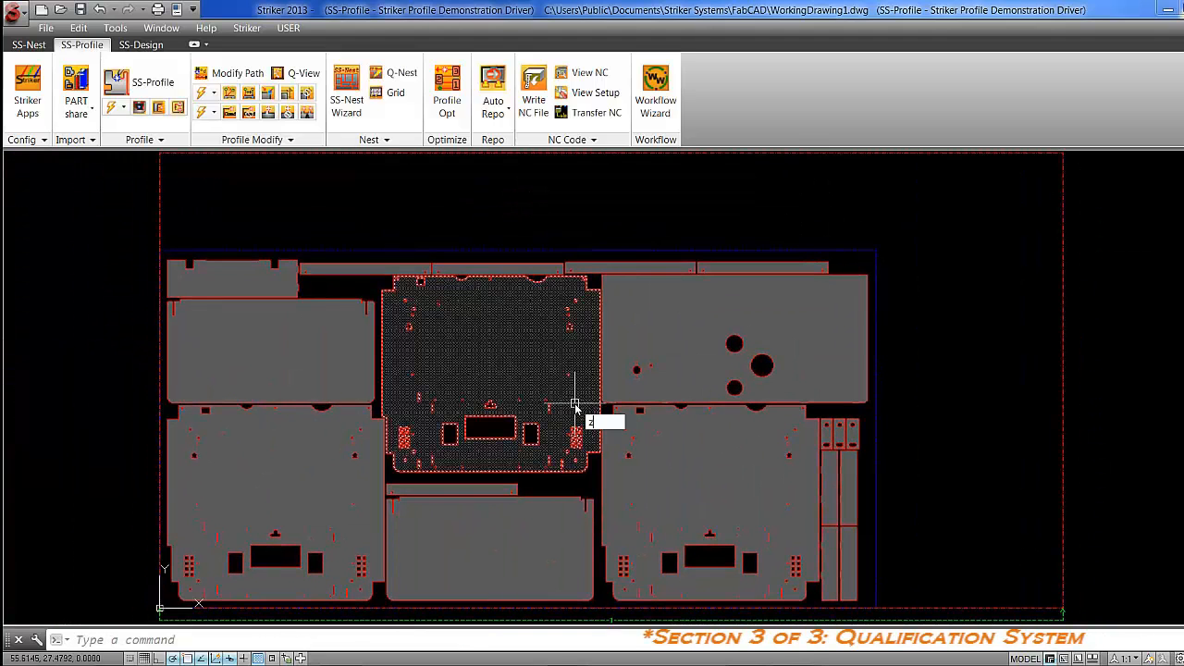
key("Return")
type("w")
key("Return")
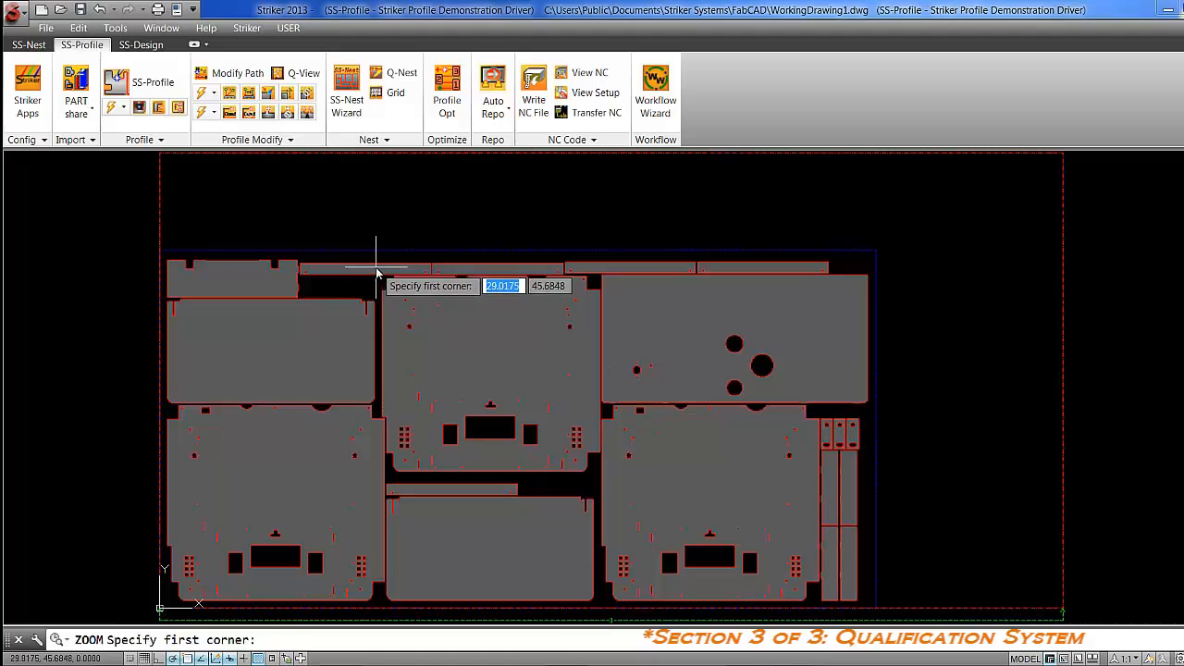
left_click(375, 269)
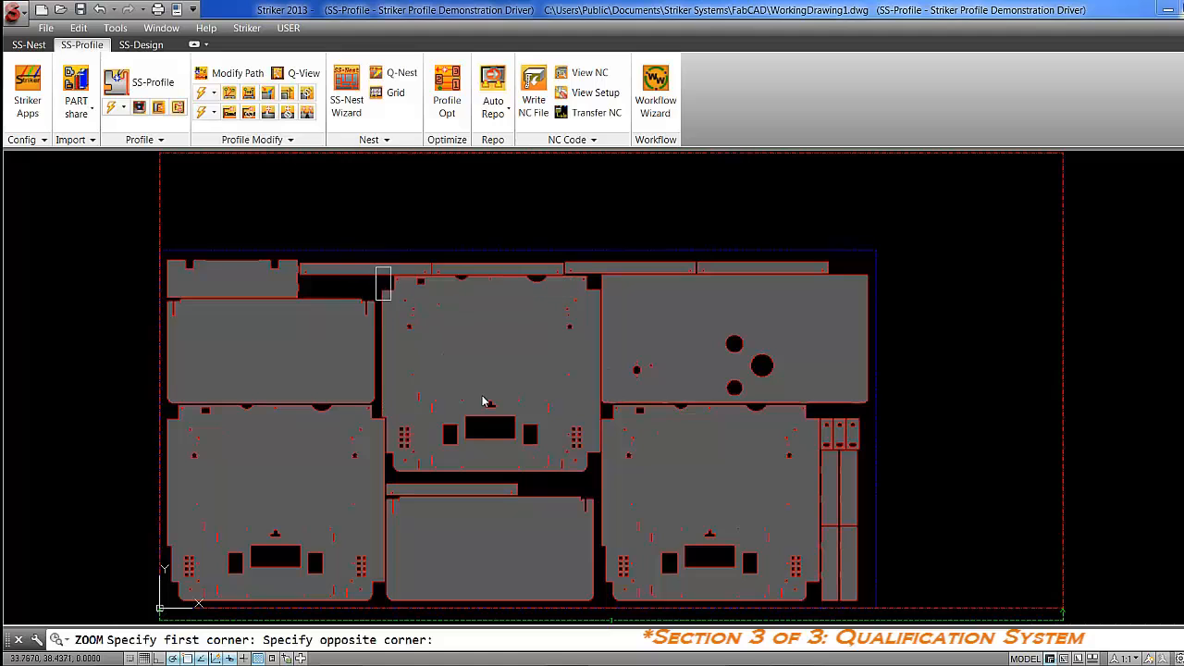
left_click(607, 484)
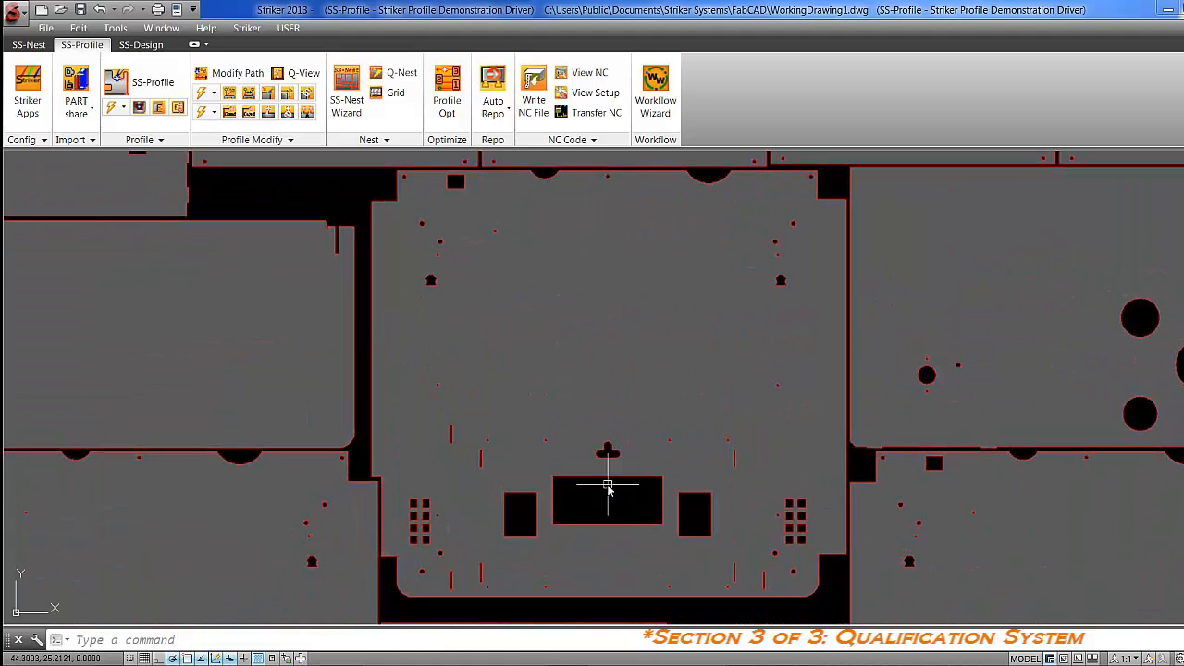
left_click(267, 112)
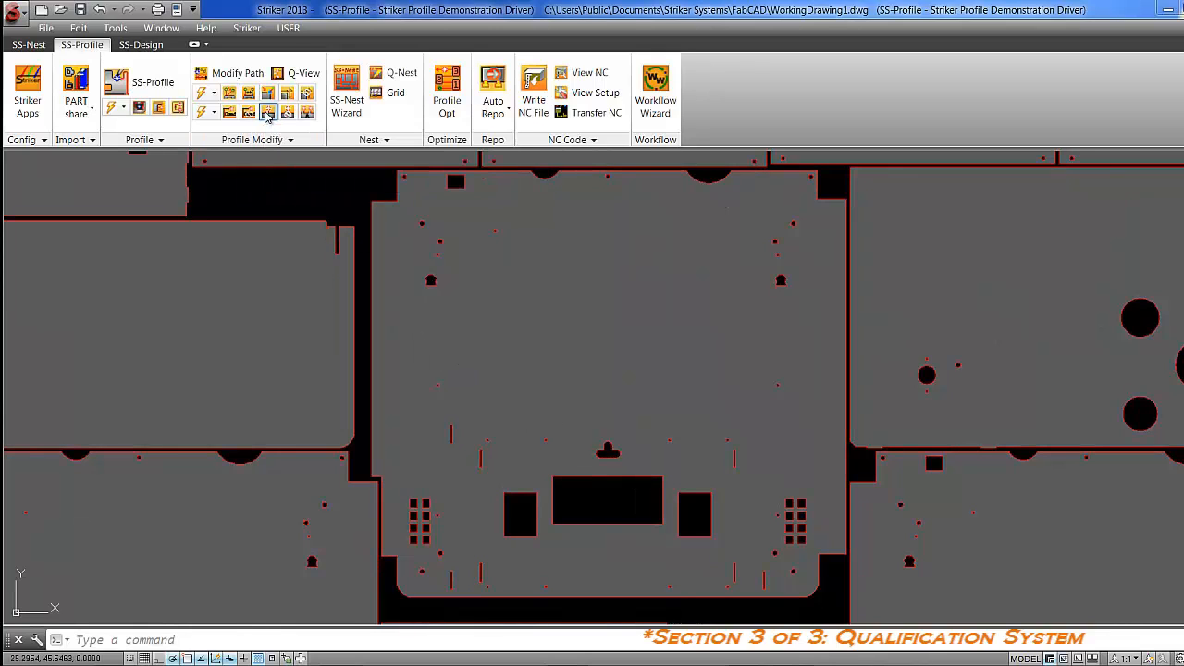
left_click(373, 215)
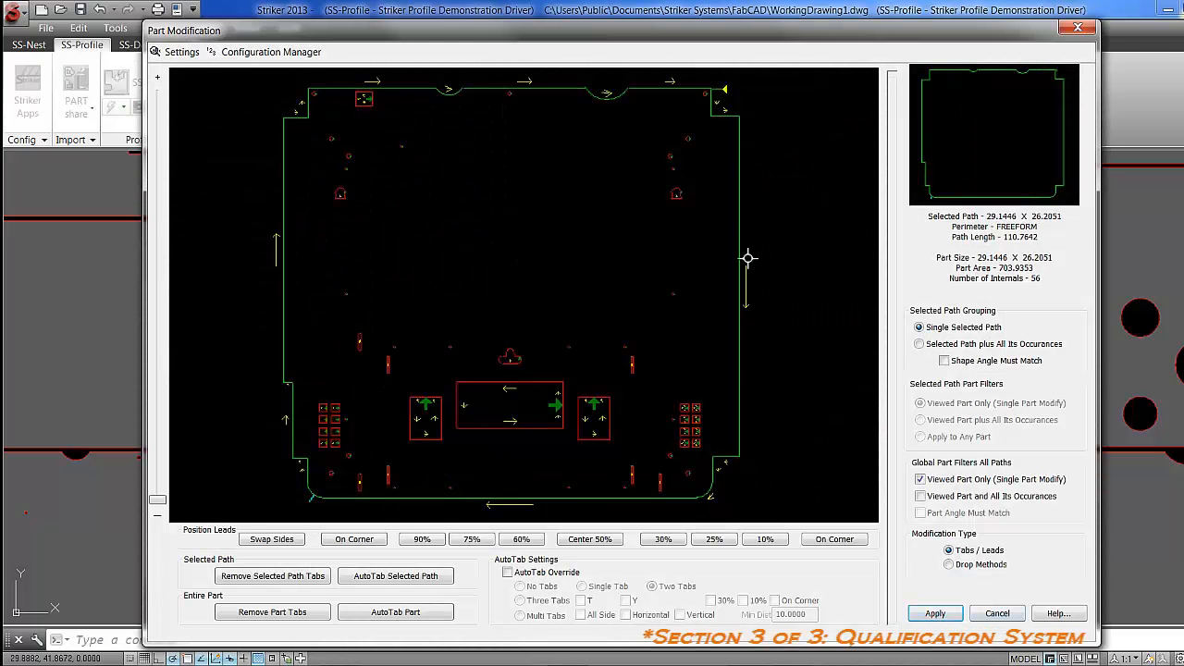
left_click(723, 90)
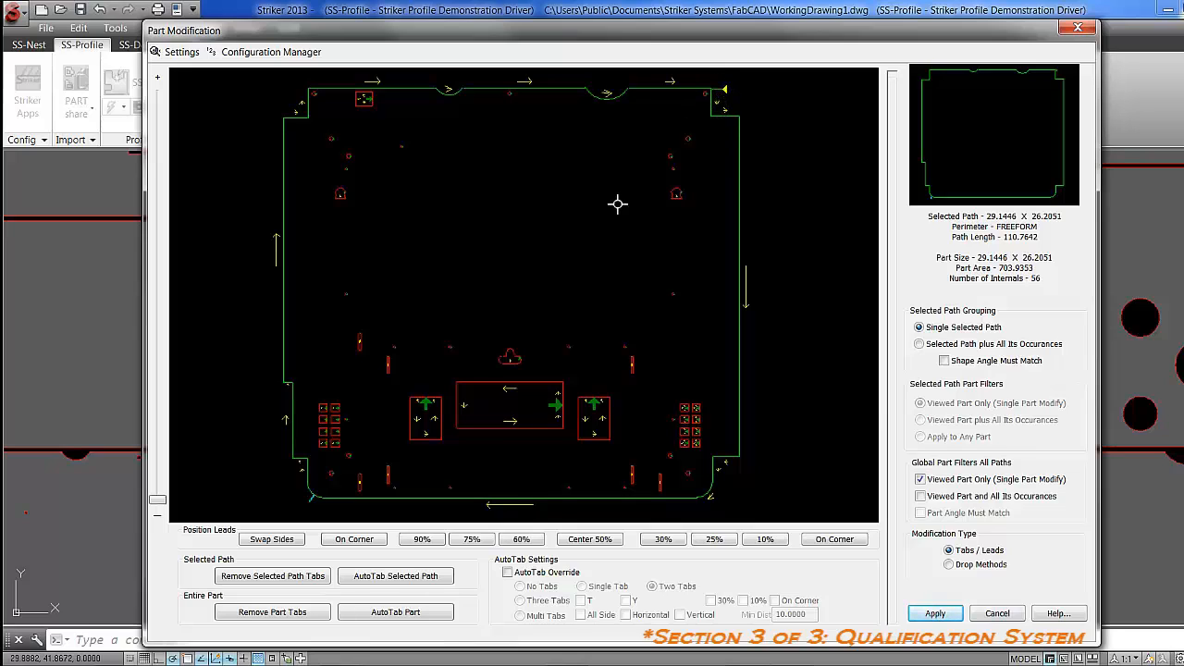
left_click(299, 501)
Review the Auto Tabbing setup for perimeters of all shapes in the Configuration Manager, and close it without changes.
left_click(274, 52)
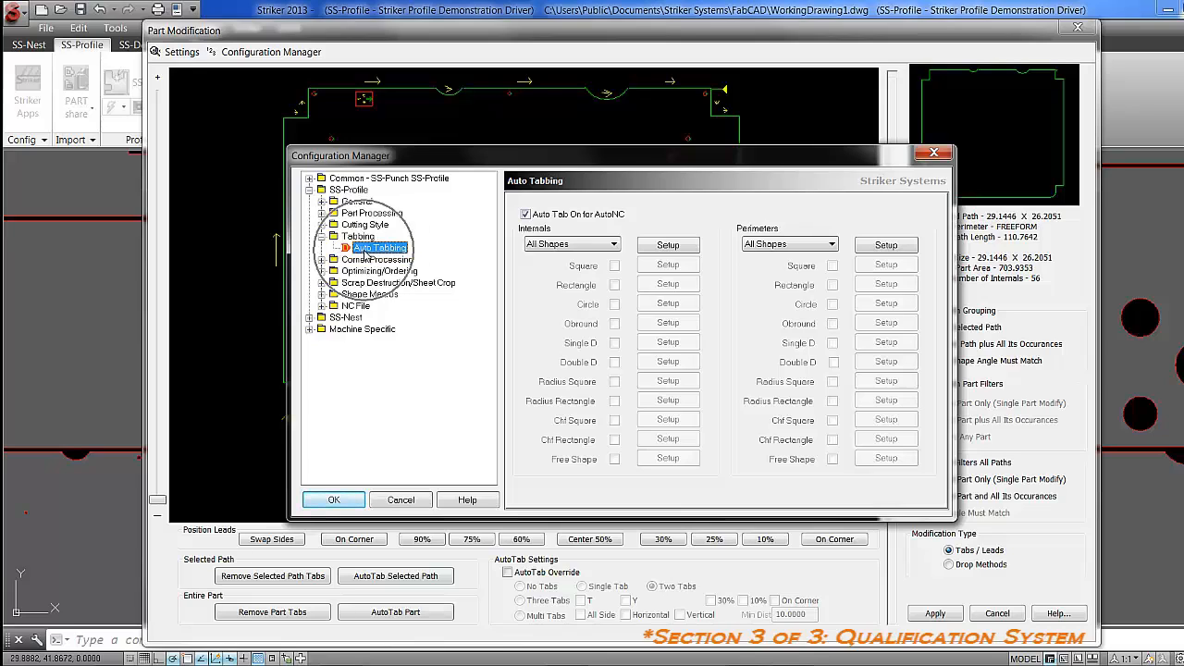
left_click(883, 246)
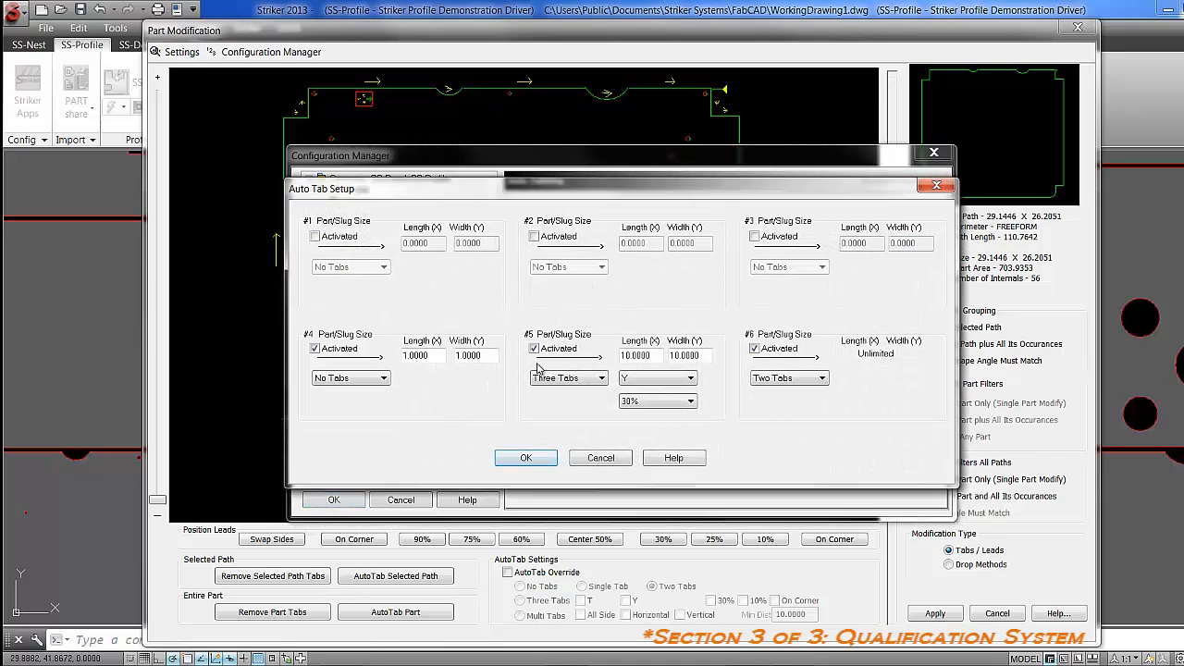
key("ctrl")
left_click(575, 467)
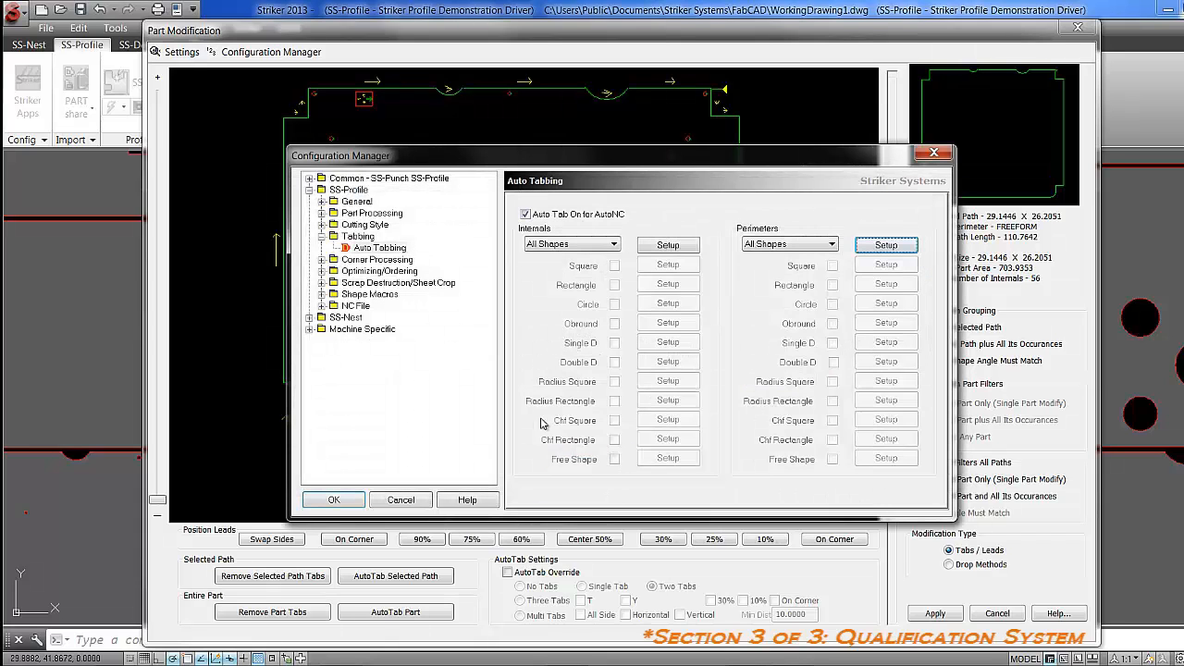
left_click(401, 500)
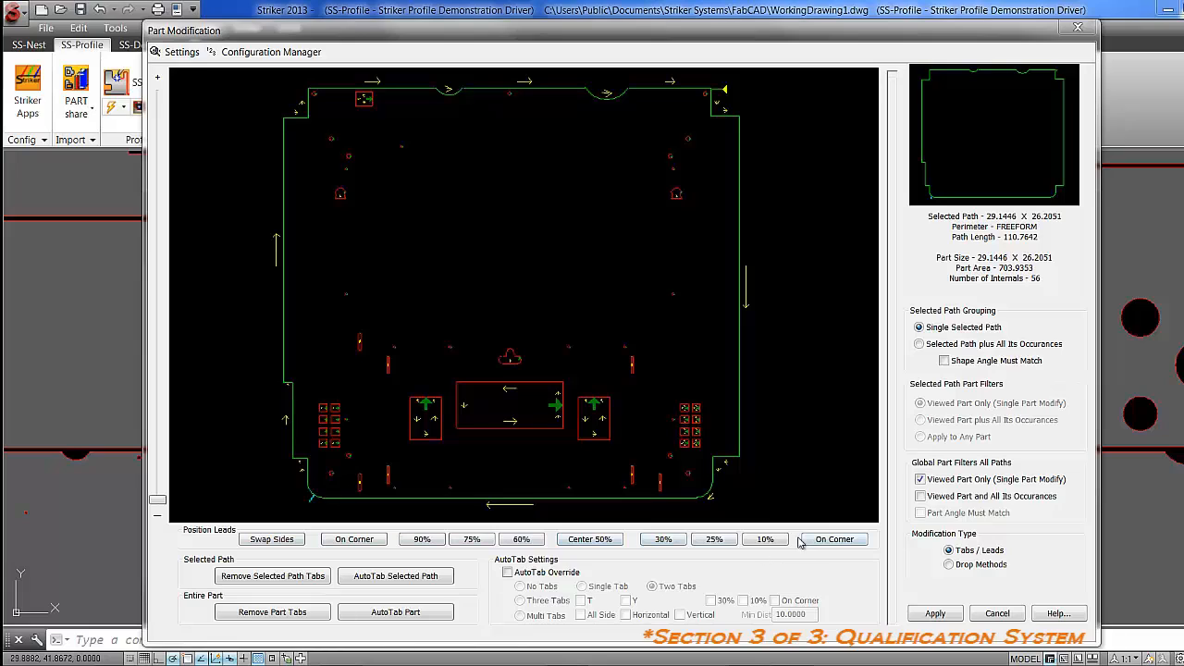
Enable the AutoTab override on the large part's perimeter and set three tabs in the T pattern at 30%.
left_click(508, 574)
left_click(507, 574)
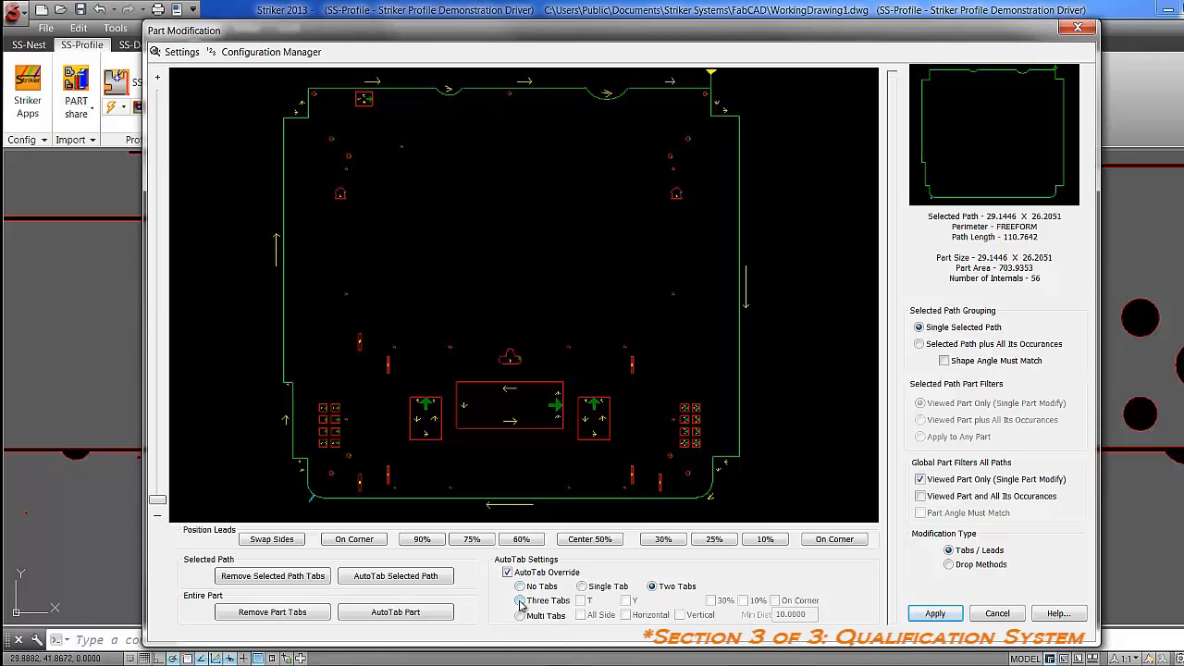
left_click(520, 601)
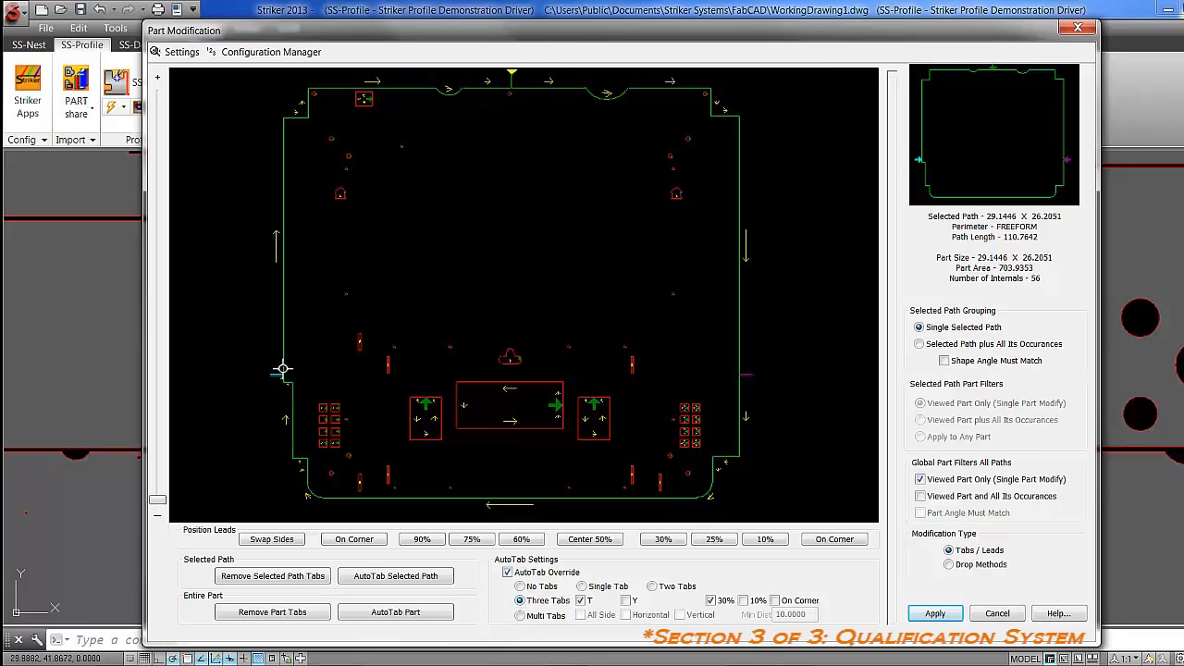
left_click(746, 375)
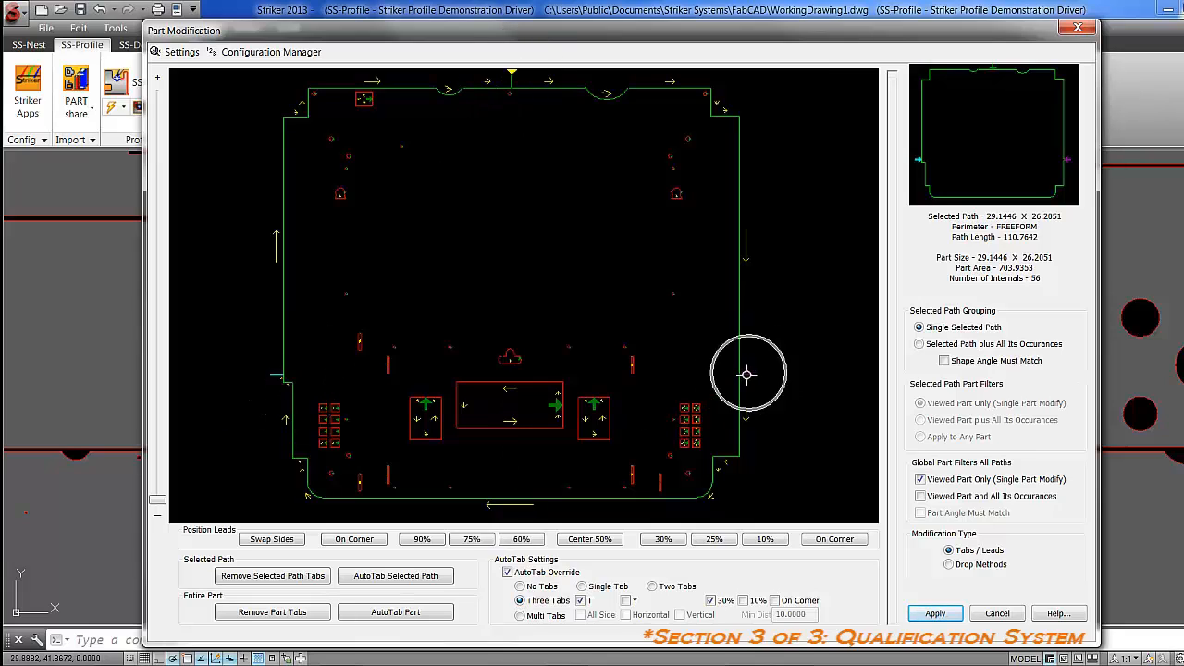
Try the Y pattern for the perimeter's three tabs, with the tabs at the 10% and 30% positions.
left_click(625, 600)
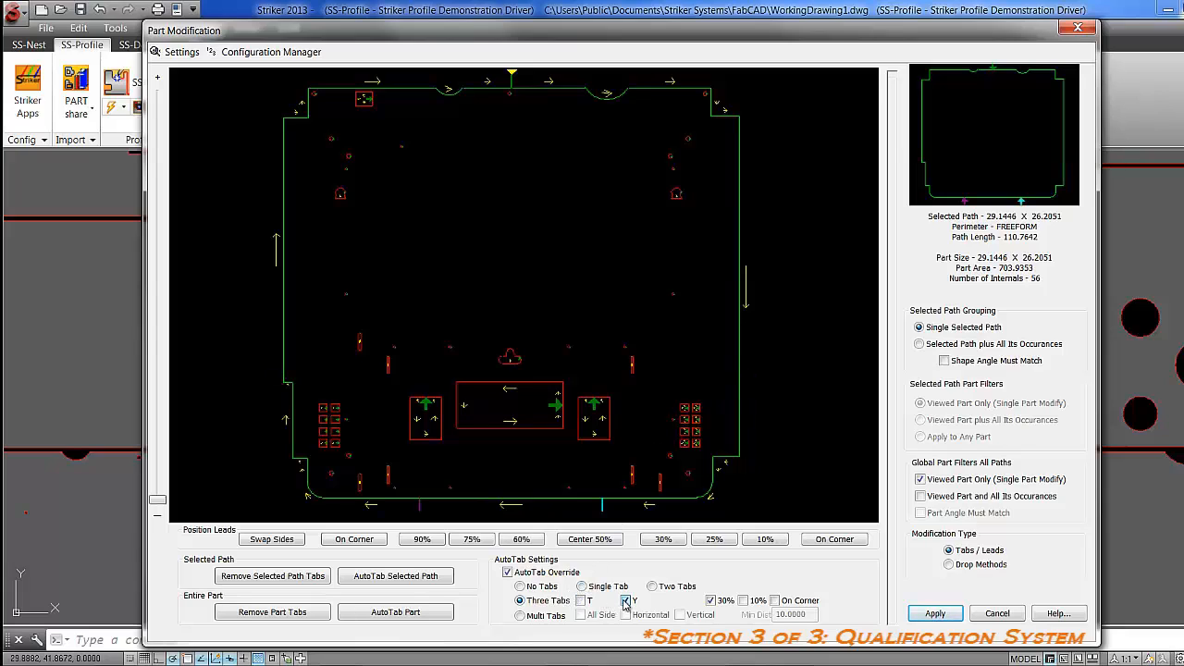
left_click(424, 504)
left_click(510, 79)
left_click(742, 600)
left_click(711, 600)
Set the large part's perimeter to no tabs and apply this to the viewed part and all its occurrences.
left_click(521, 586)
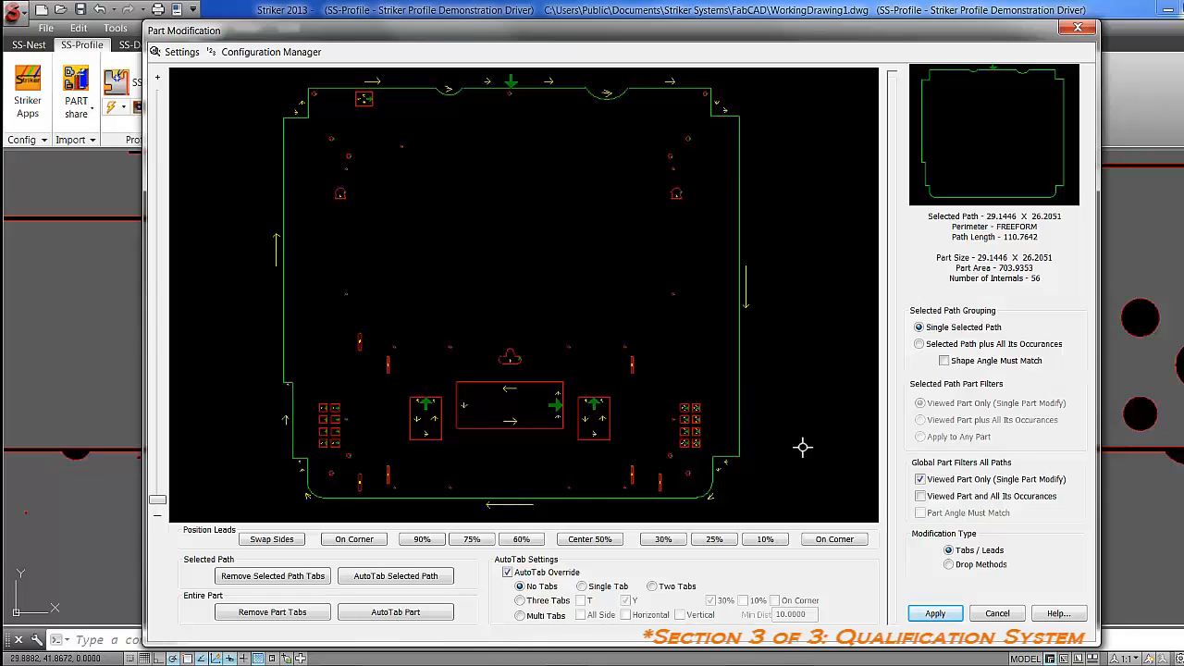
left_click(920, 497)
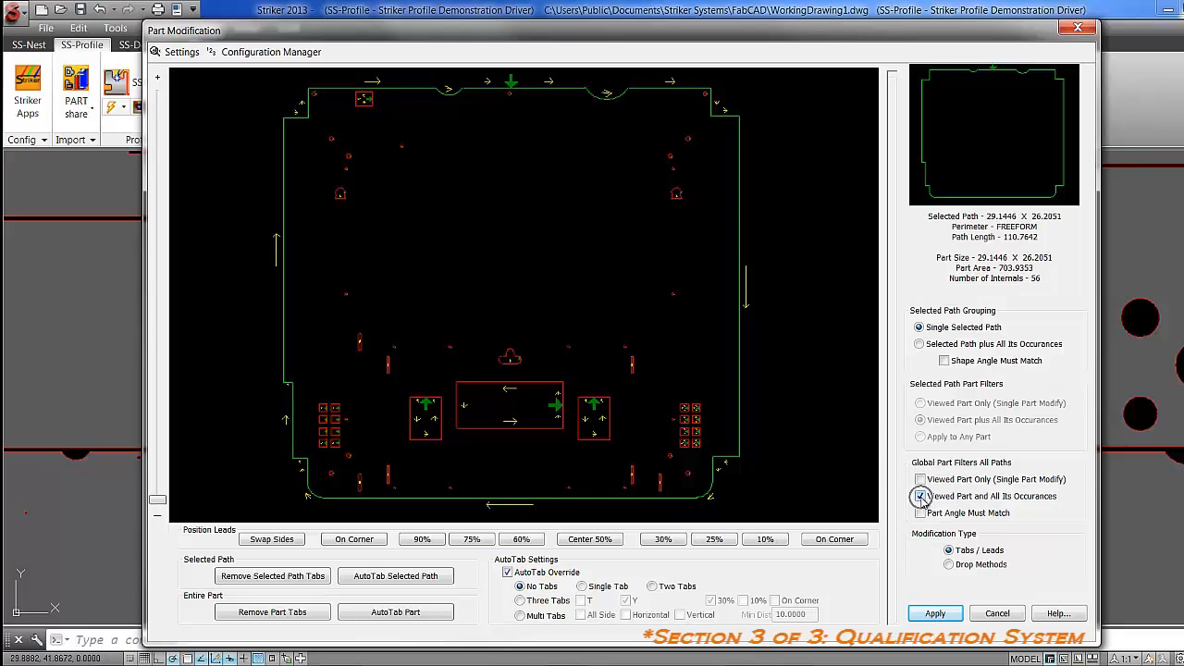
left_click(932, 614)
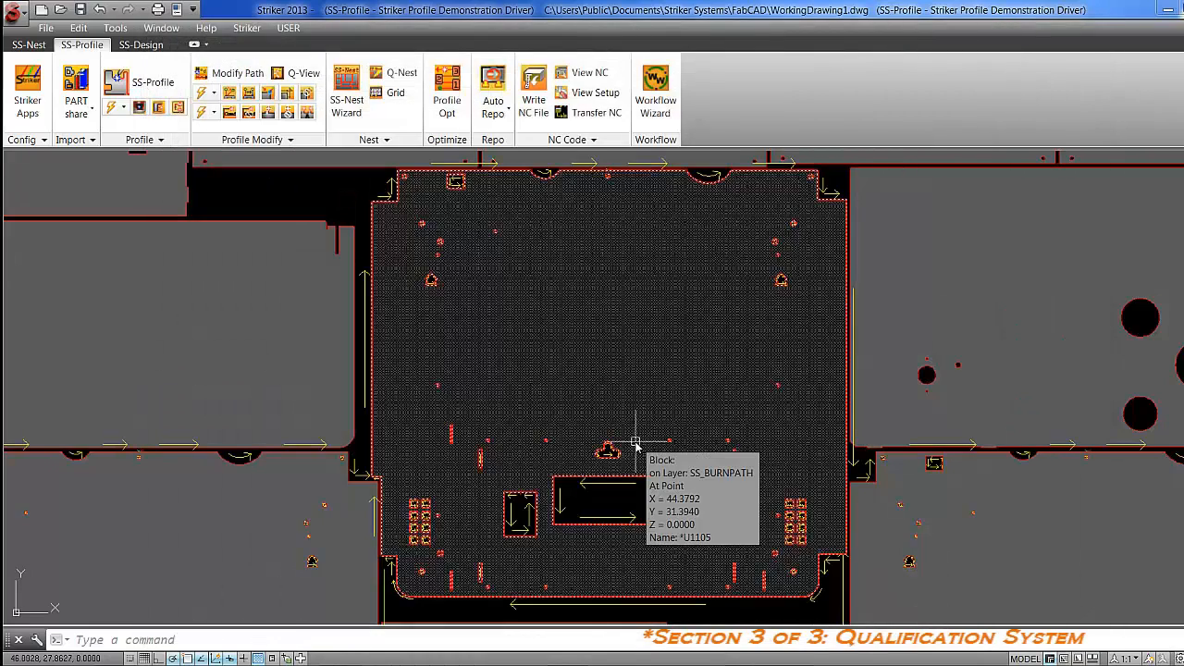
Erase the layer of the cutting-path arrows from the three large parts in the nest.
type("z")
key("Return")
type("e")
key("Return")
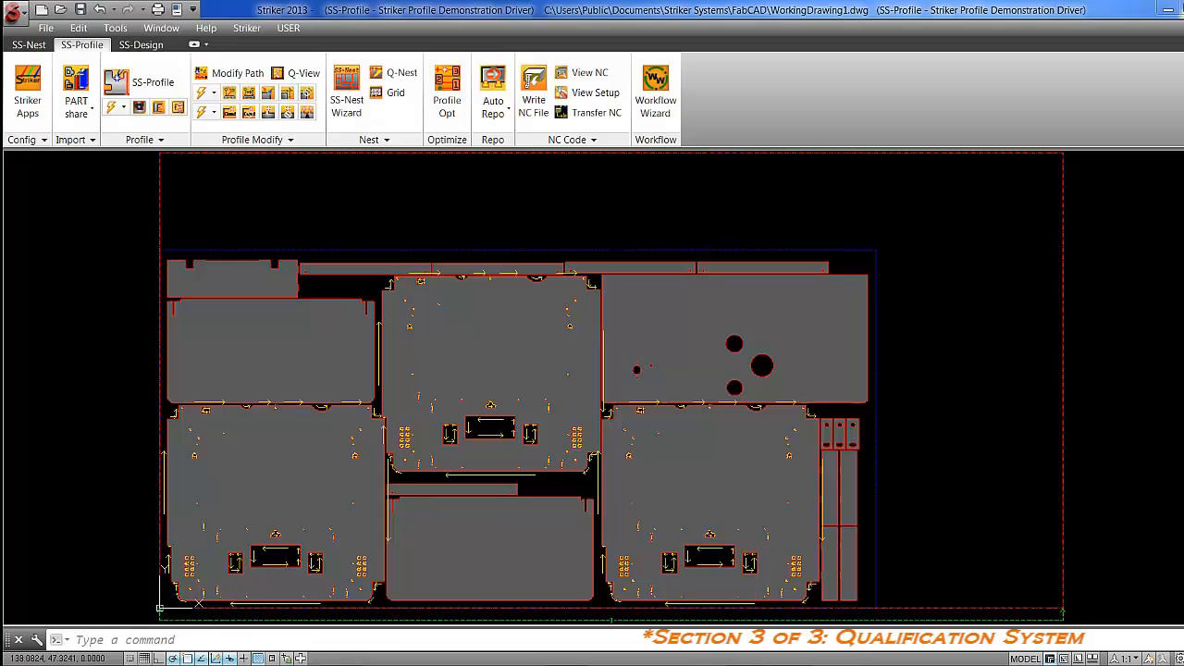
left_click(1178, 200)
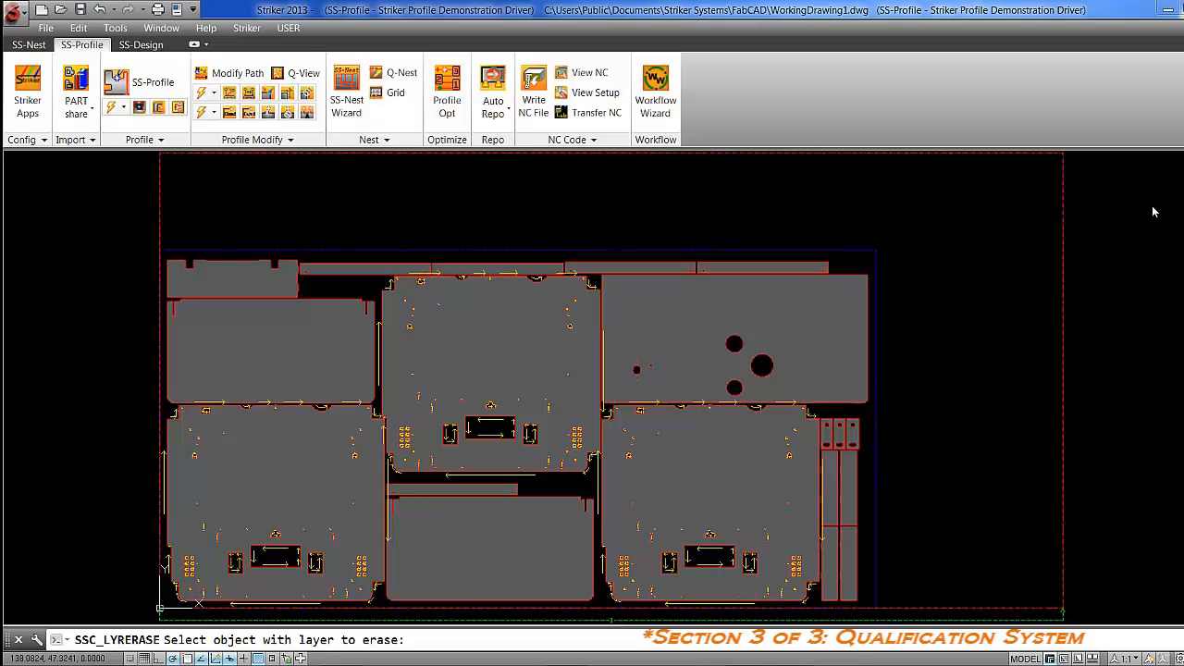
left_click(712, 557)
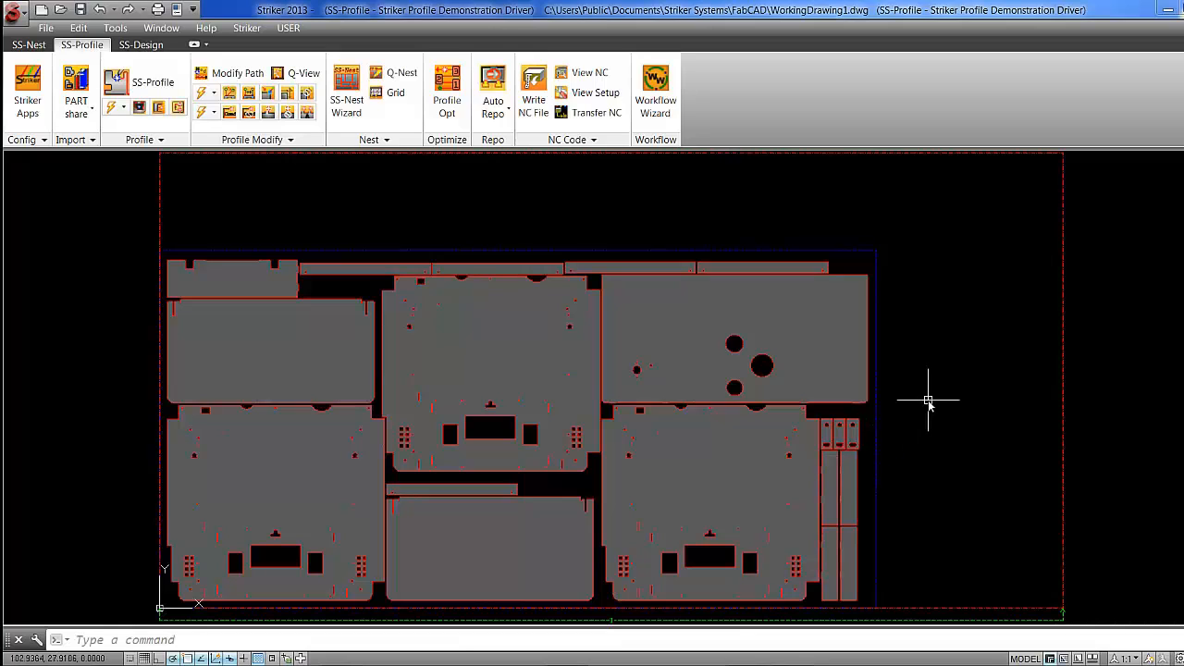
Open the leftmost long narrow strip along the nest's upper edge for tab modification.
left_click(269, 112)
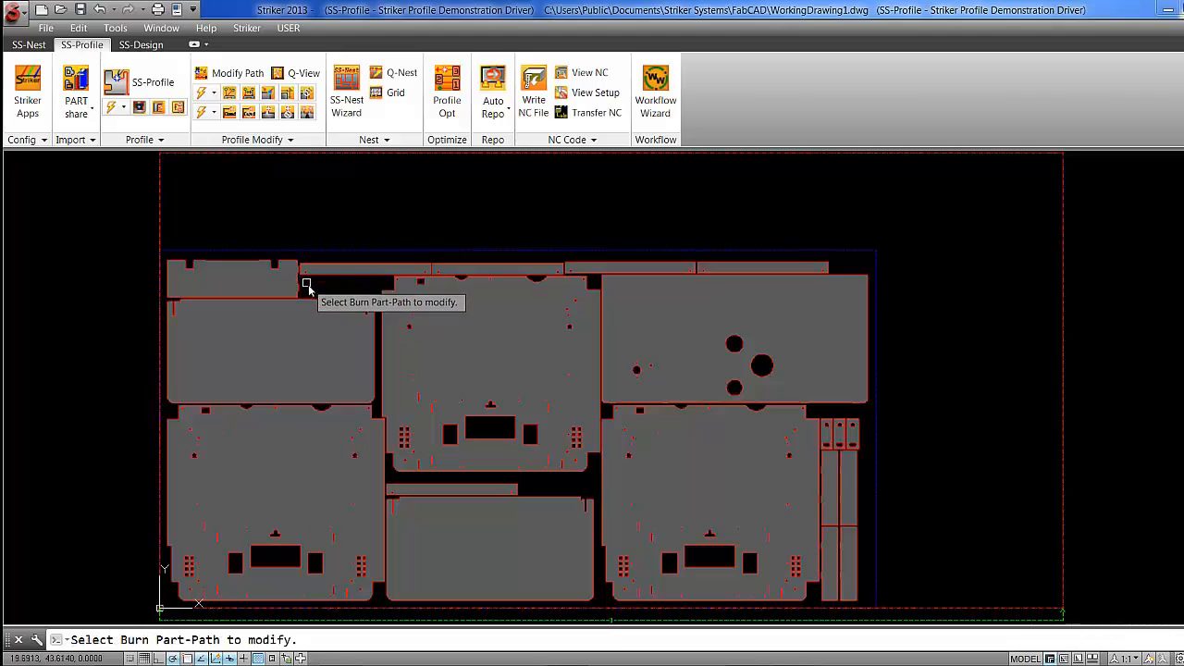
left_click(335, 269)
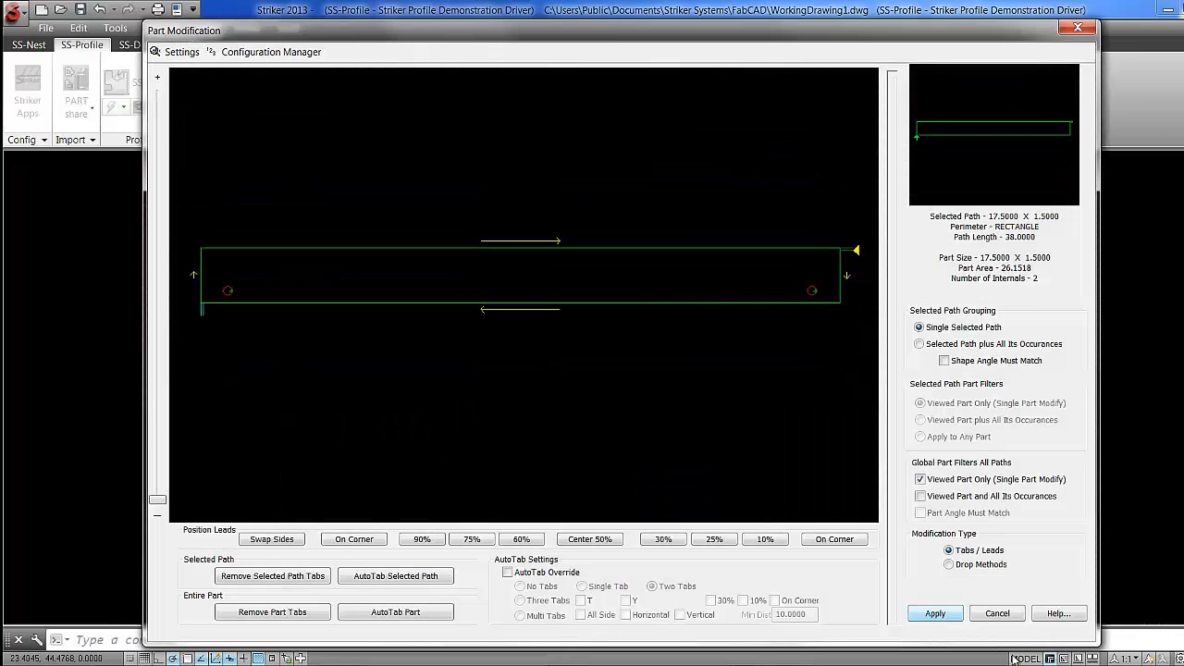